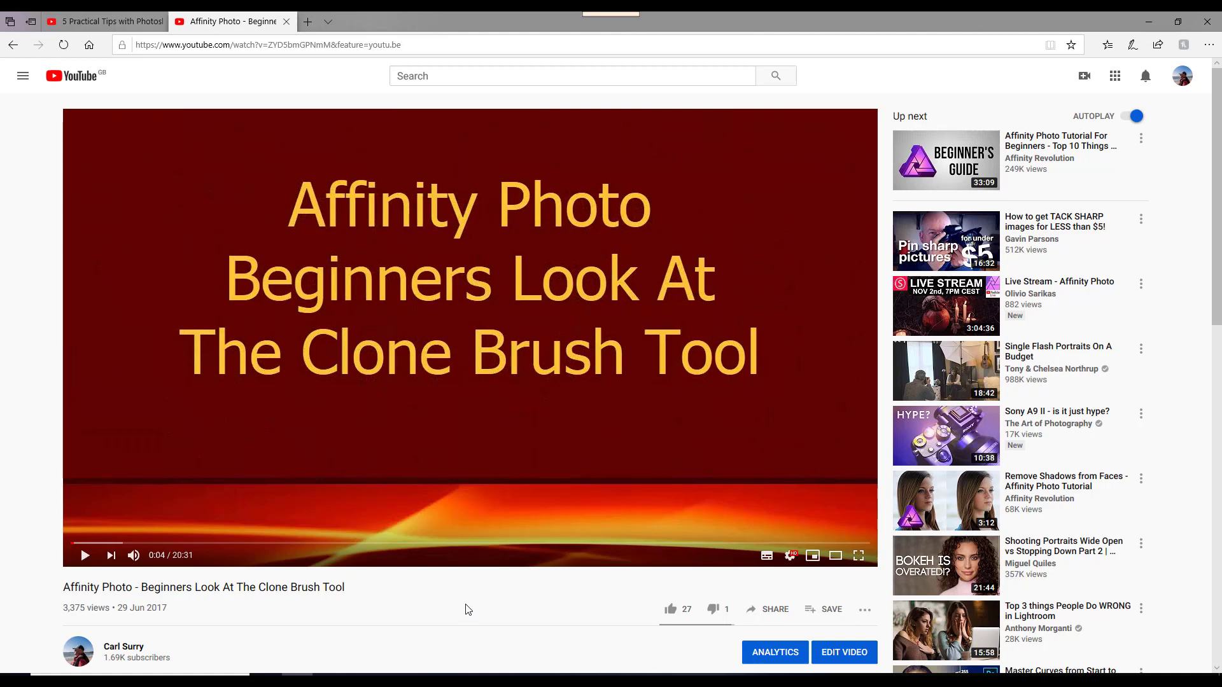
Step: View the "5 Practical Tips with Photoshop's Clone Stamp Tool" video page and switch to Affinity Photo
click(141, 26)
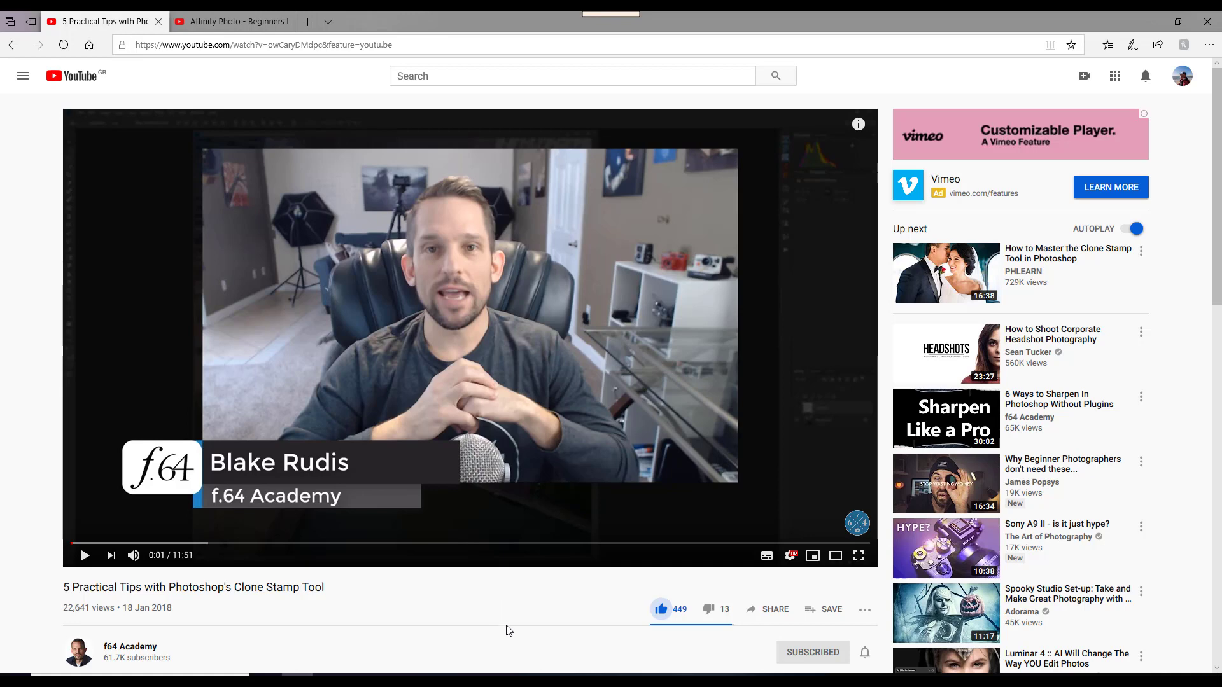
click(453, 674)
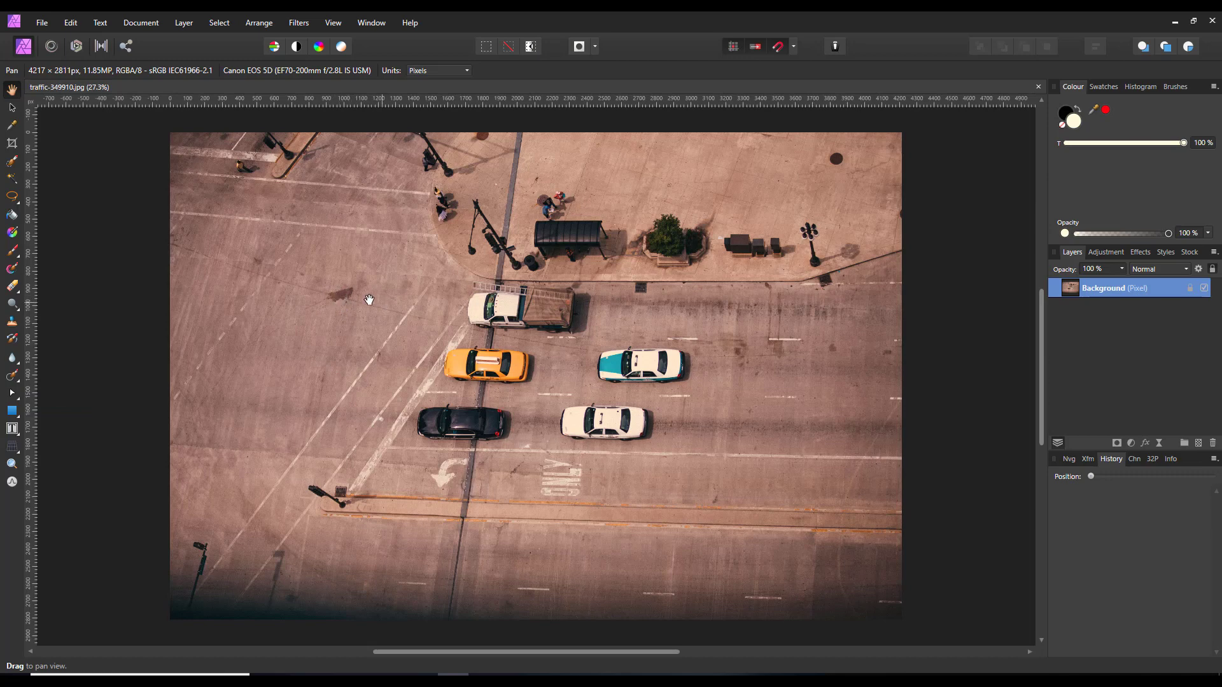
Step: Duplicate the Background layer and inpaint the dark road stain and the black car out of the copy
right_click(1147, 288)
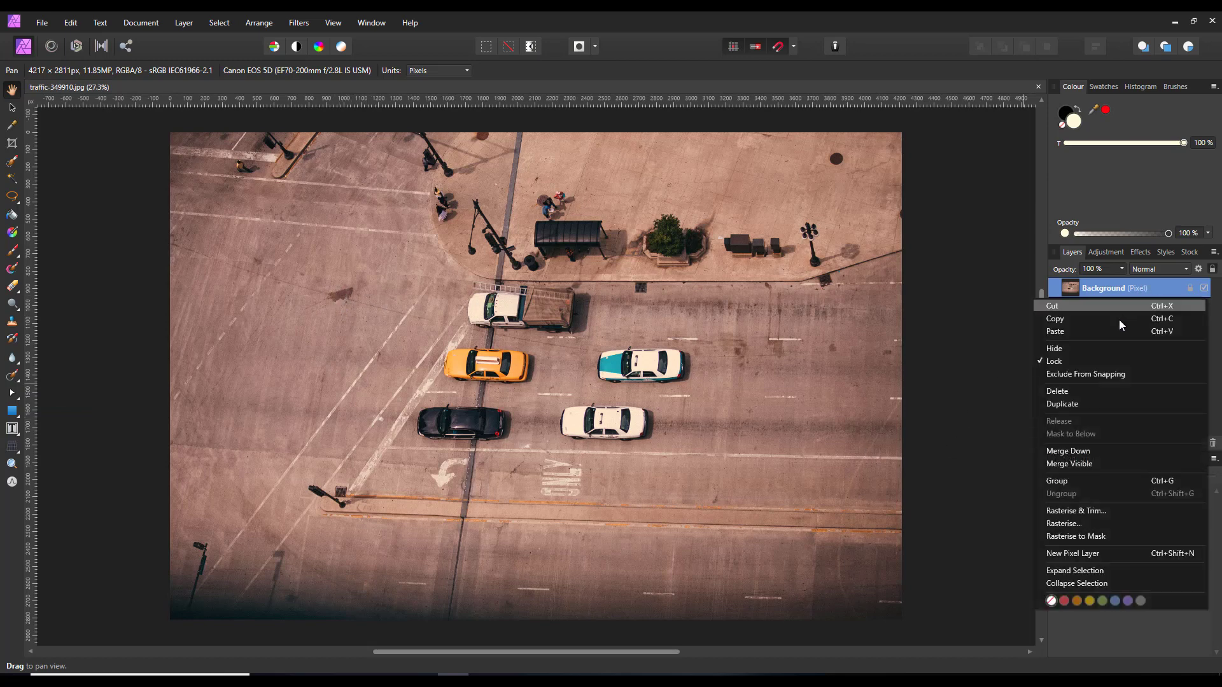
click(1073, 404)
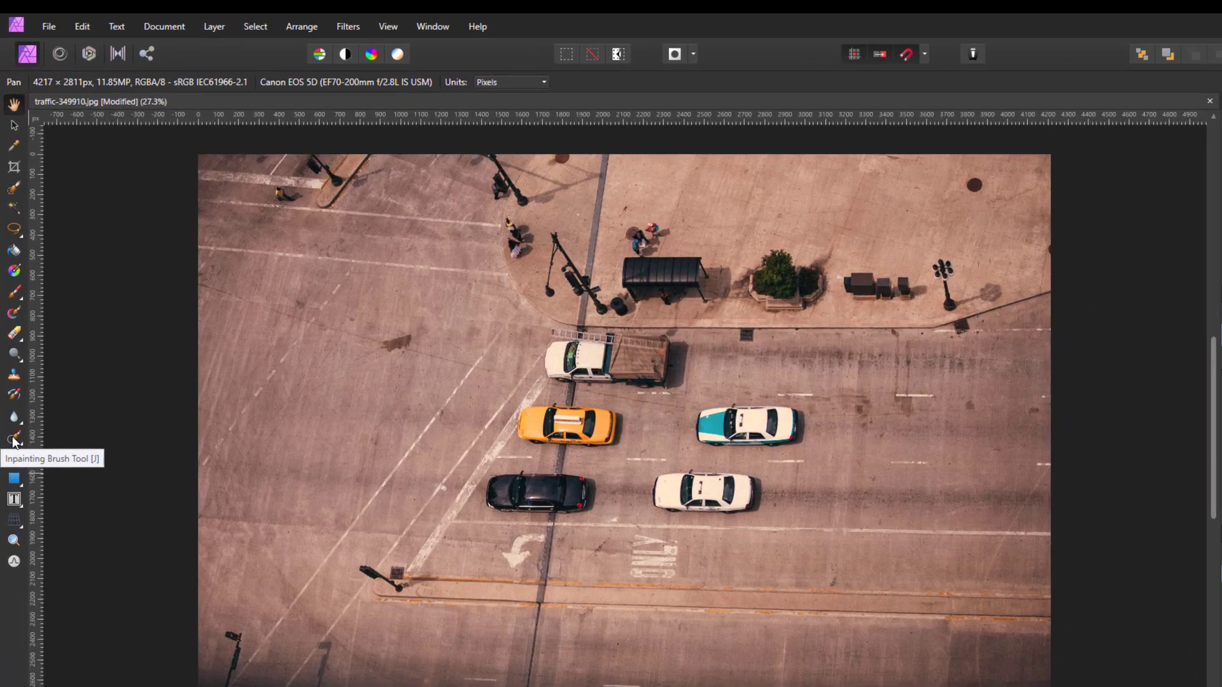
click(13, 439)
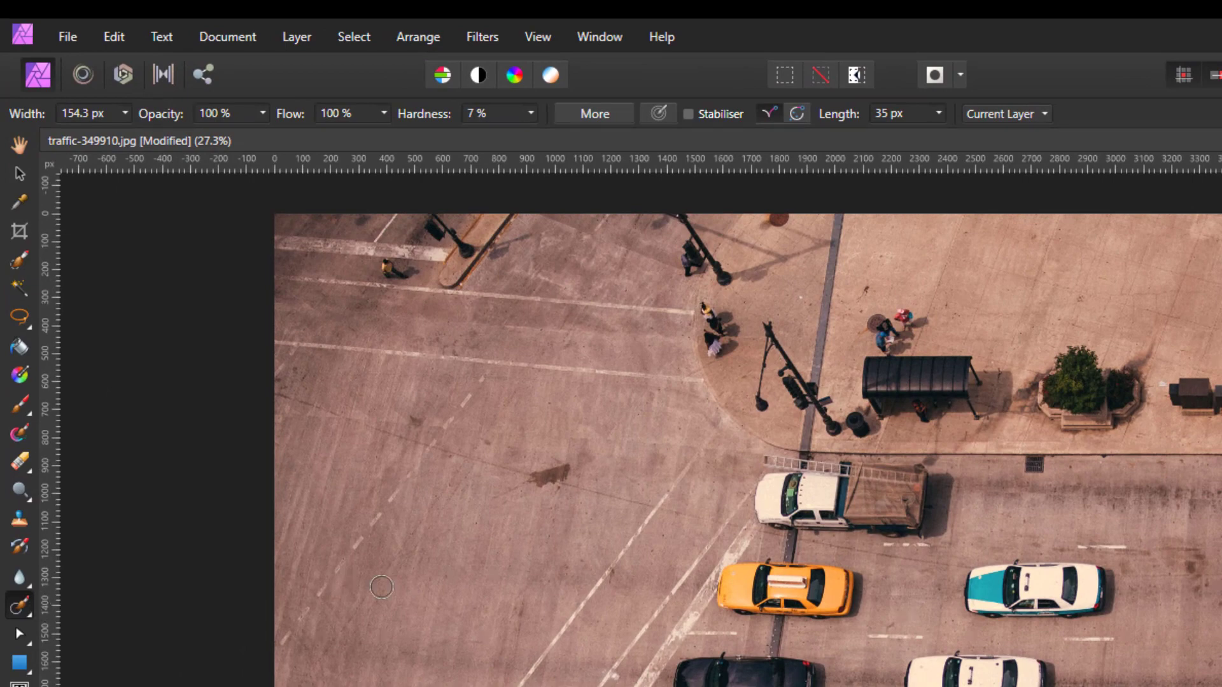
drag(564, 472, 549, 490)
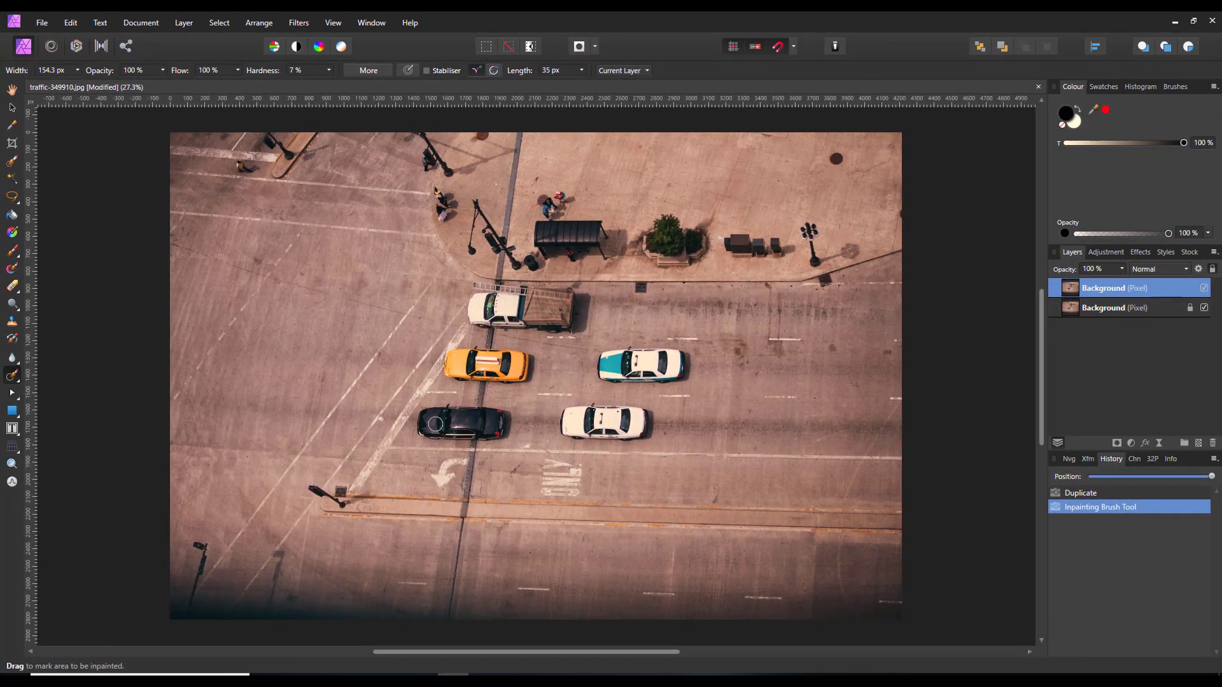
mouse_move(428, 412)
mouse_down()
mouse_move(426, 438)
mouse_move(506, 428)
mouse_move(503, 413)
mouse_move(463, 409)
mouse_move(429, 424)
mouse_move(488, 422)
mouse_move(425, 427)
mouse_move(500, 421)
mouse_move(428, 420)
mouse_move(490, 433)
mouse_up()
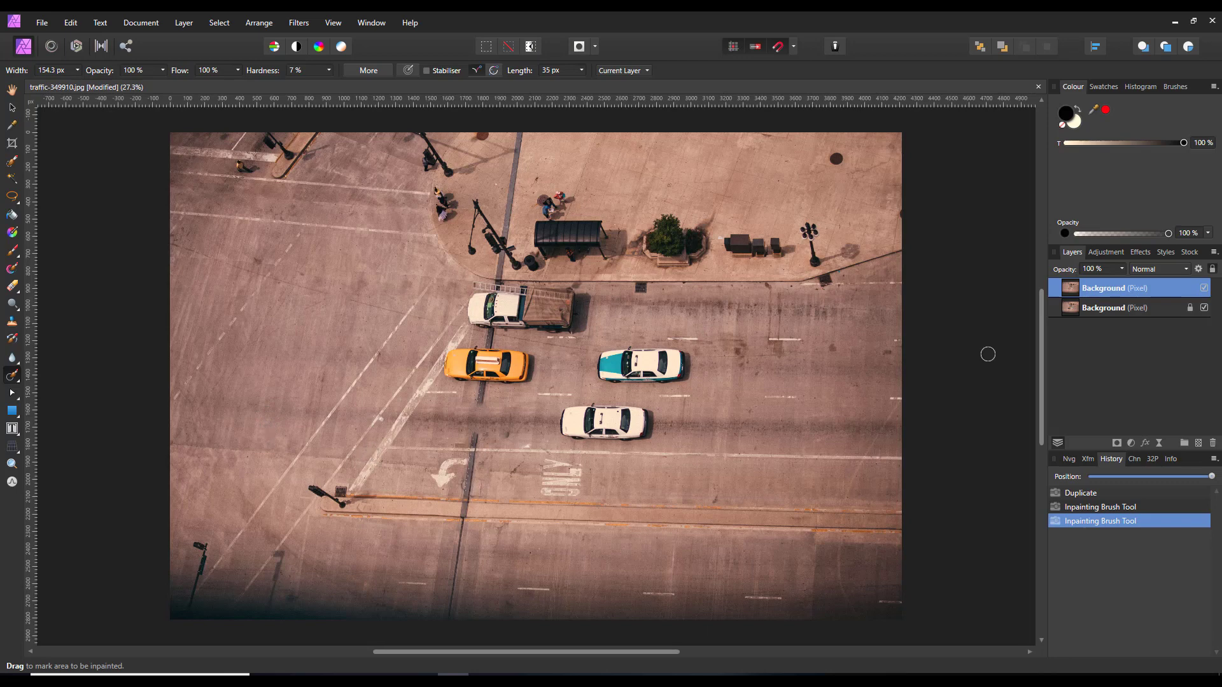
Step: Delete the retouched duplicate layer
right_click(1161, 289)
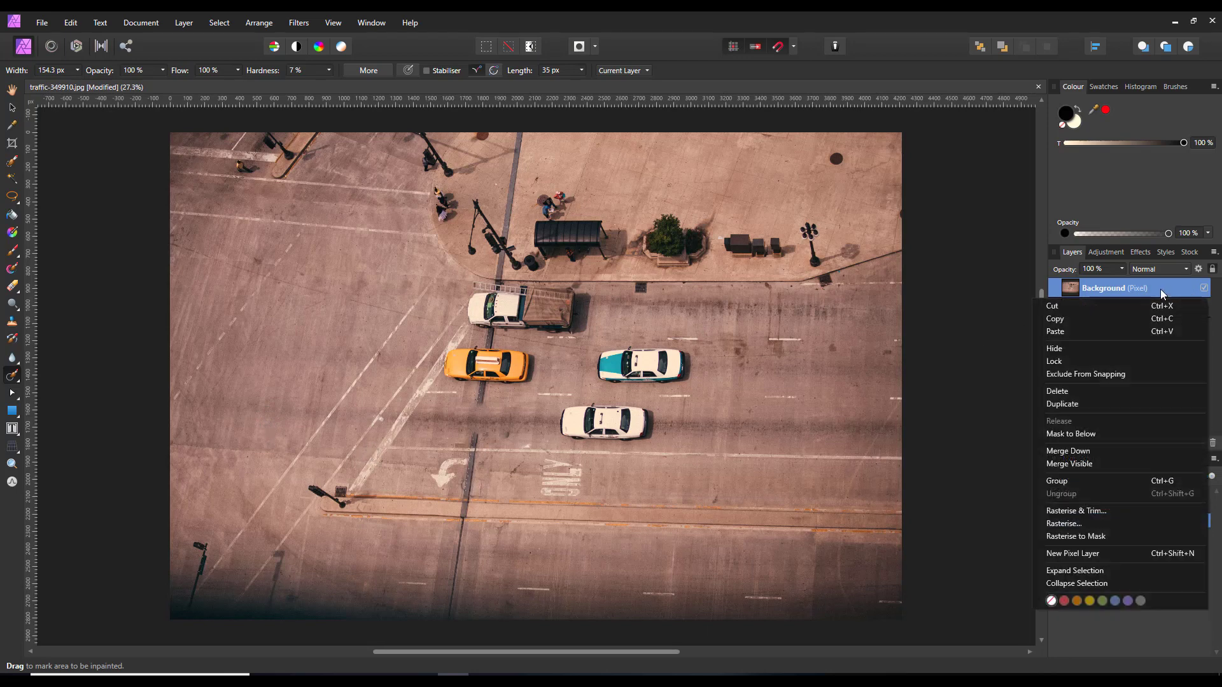
click(1072, 392)
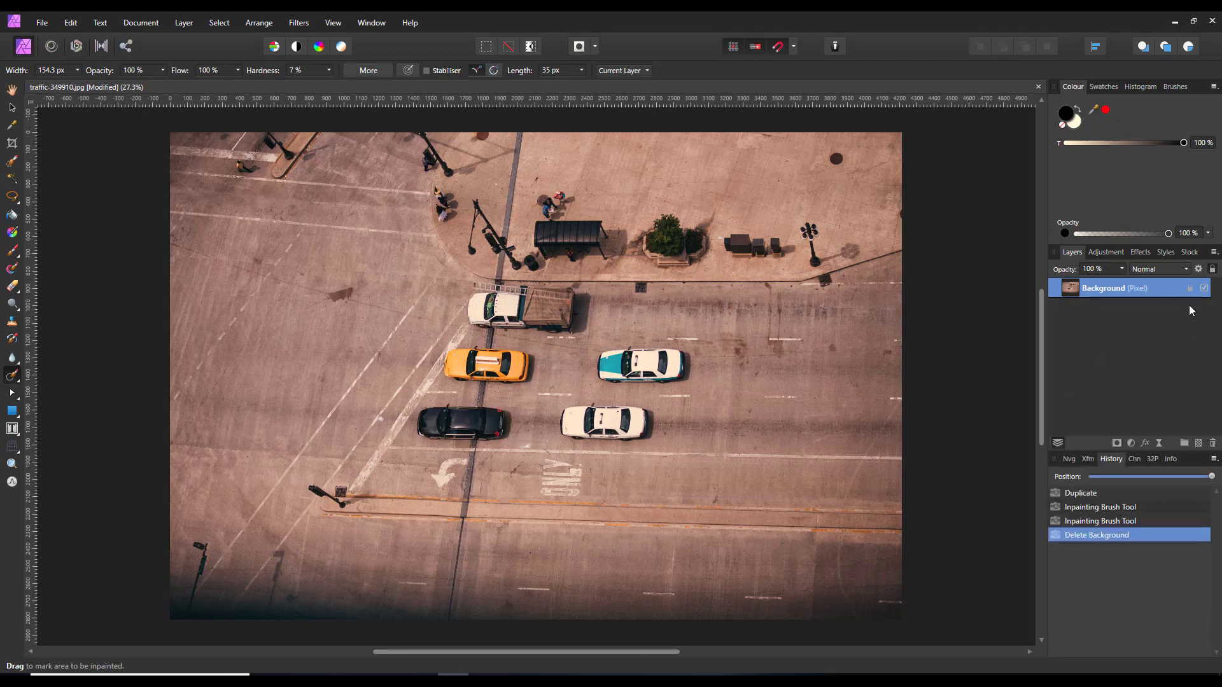
Step: Make a fresh duplicate of the locked Background layer
right_click(1141, 288)
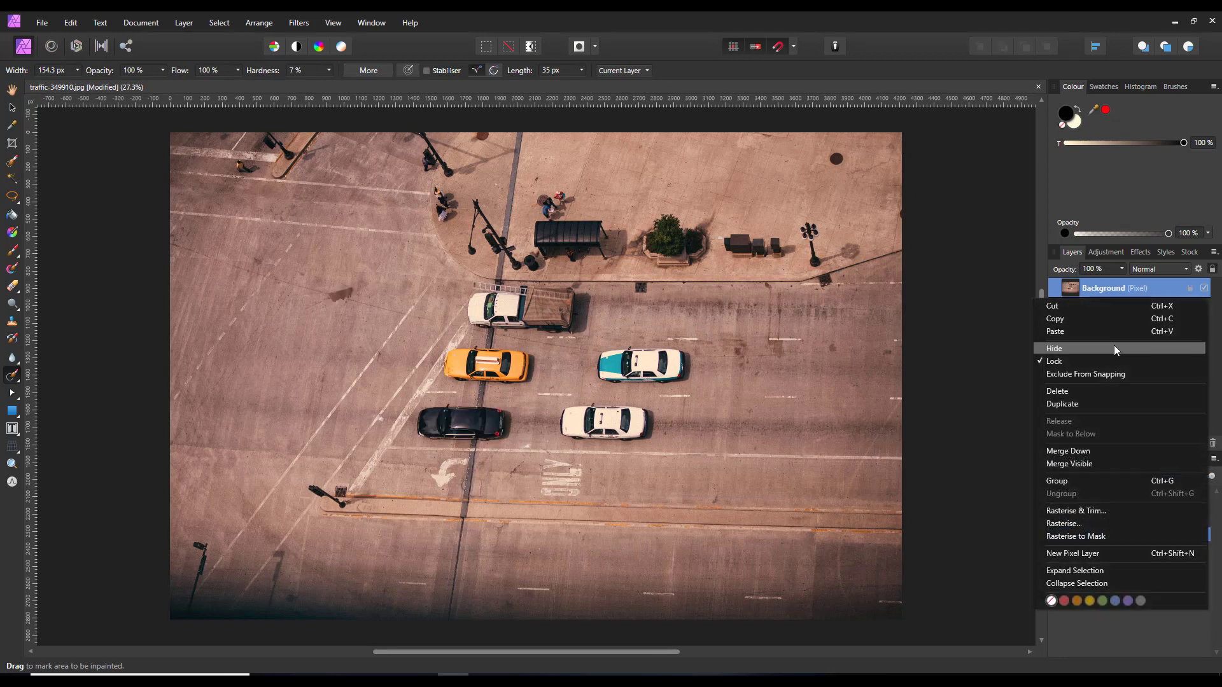
click(1077, 403)
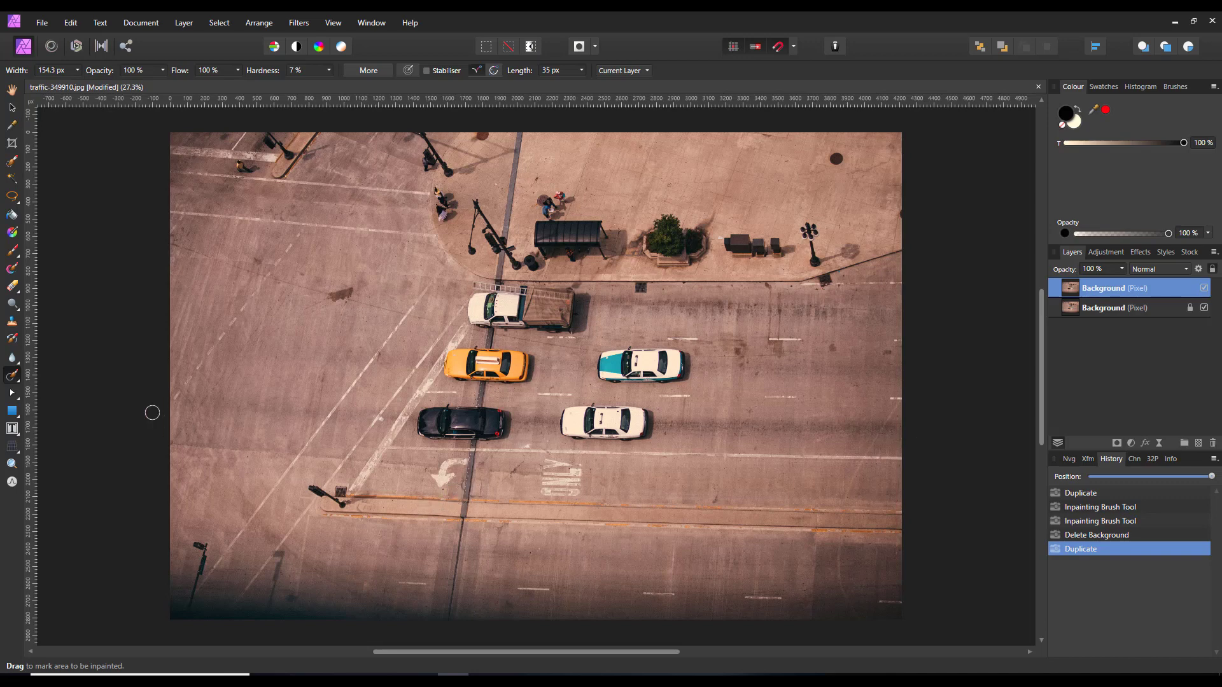
Step: Add an empty pixel layer above the duplicate and set the Clone Brush source to Current Layer & Below
click(12, 325)
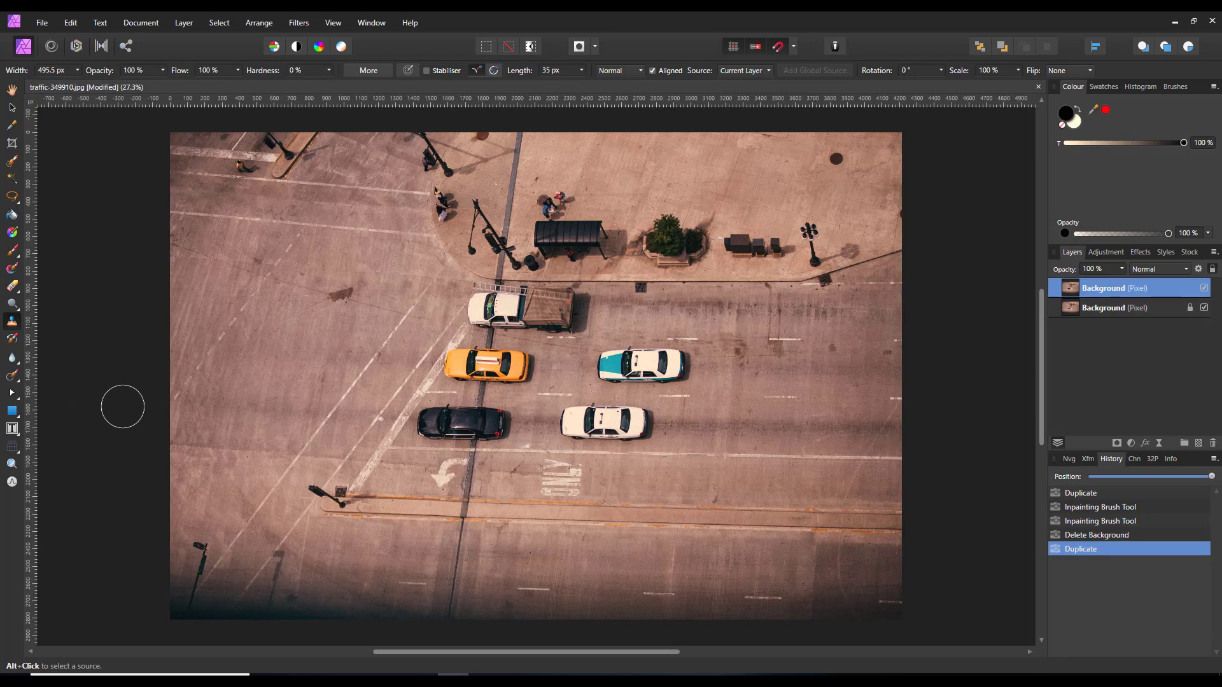
click(1198, 444)
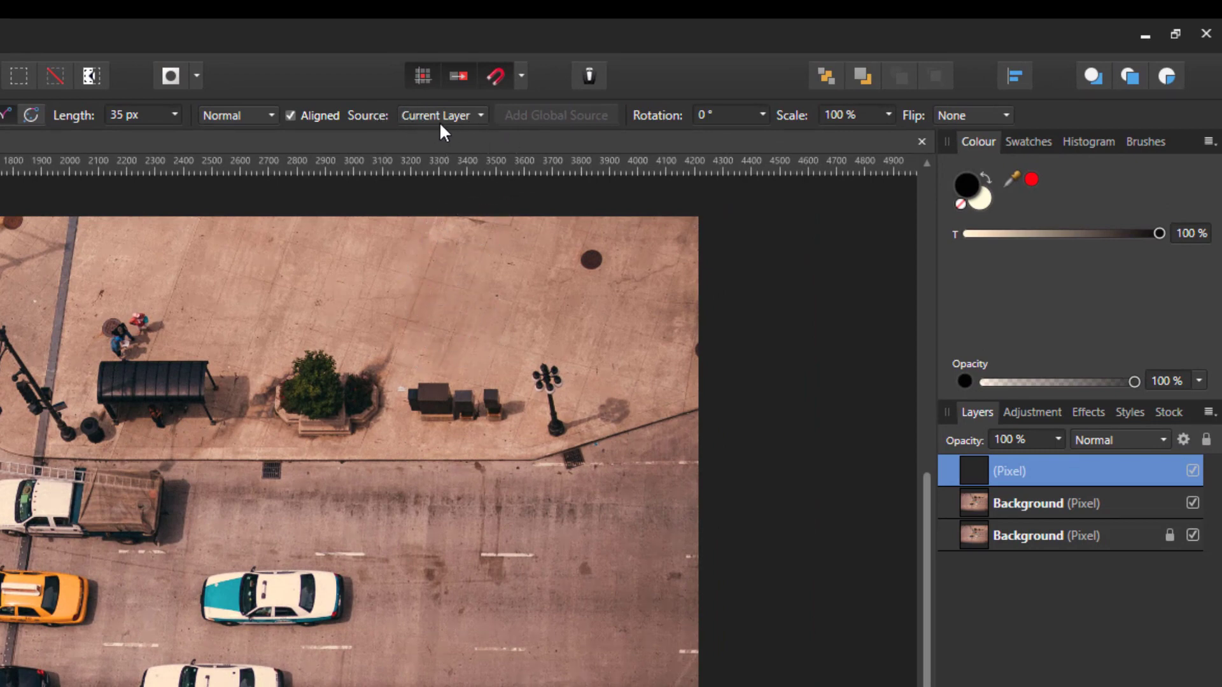
click(481, 115)
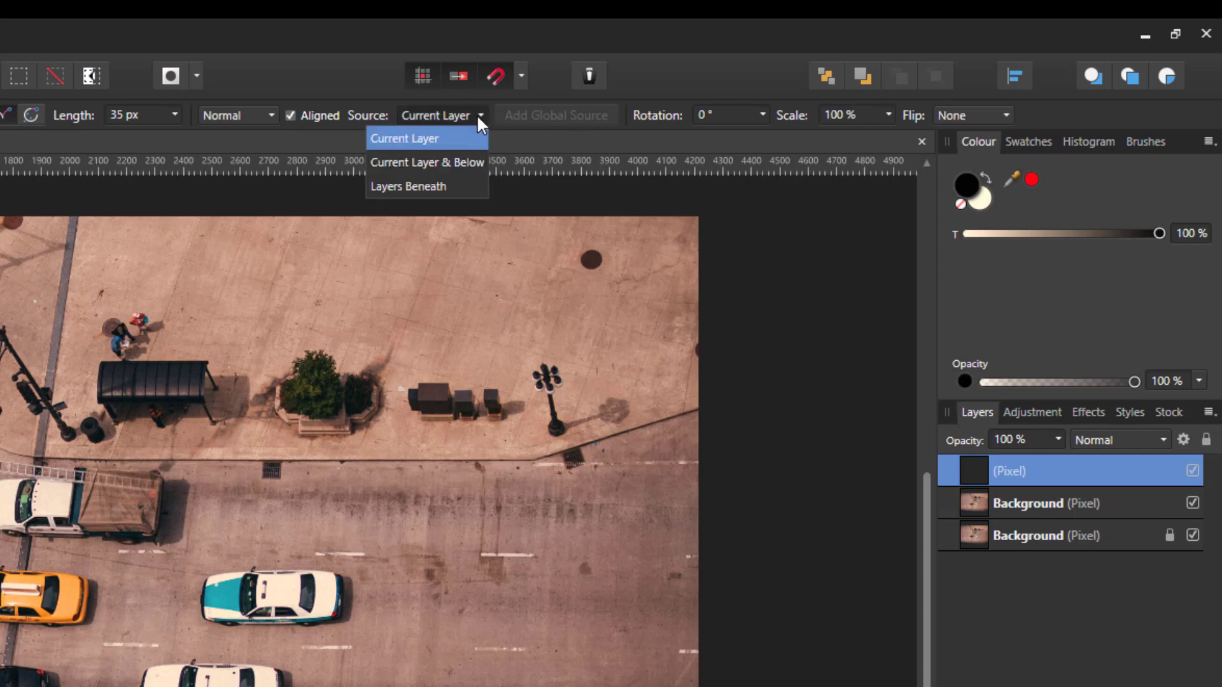
click(420, 163)
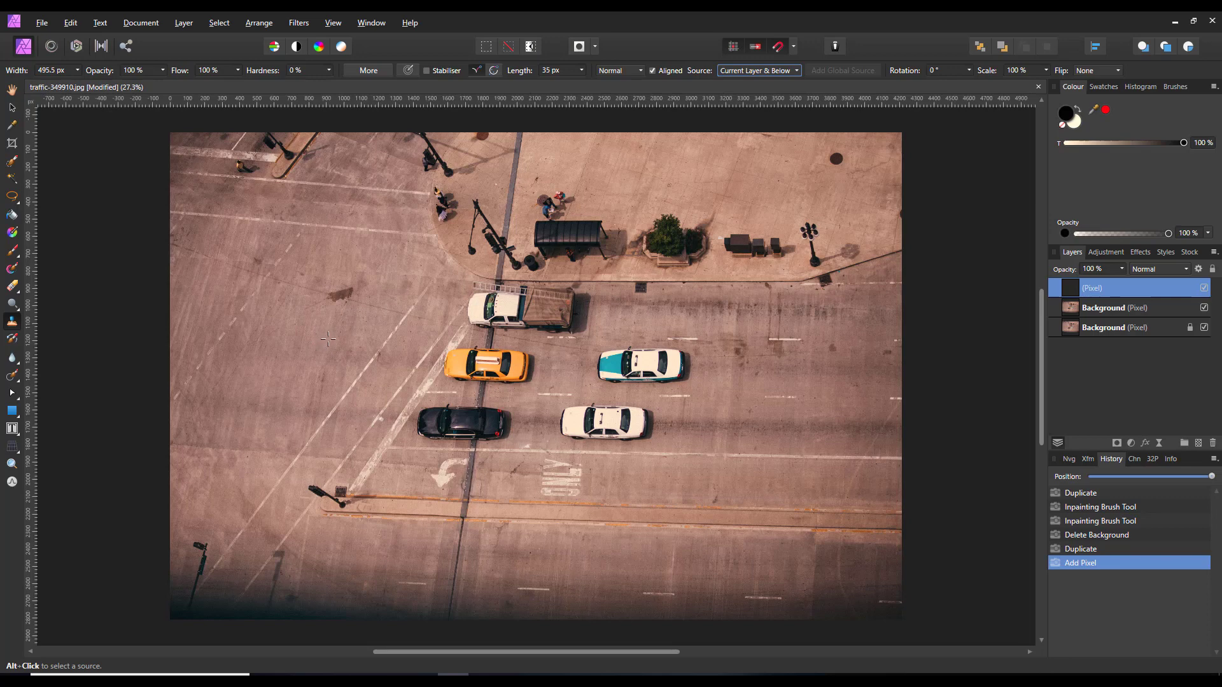
Step: Clone clean asphalt over the dark road stain on the new pixel layer, and toggle that layer's visibility to compare
alt+click(328, 335)
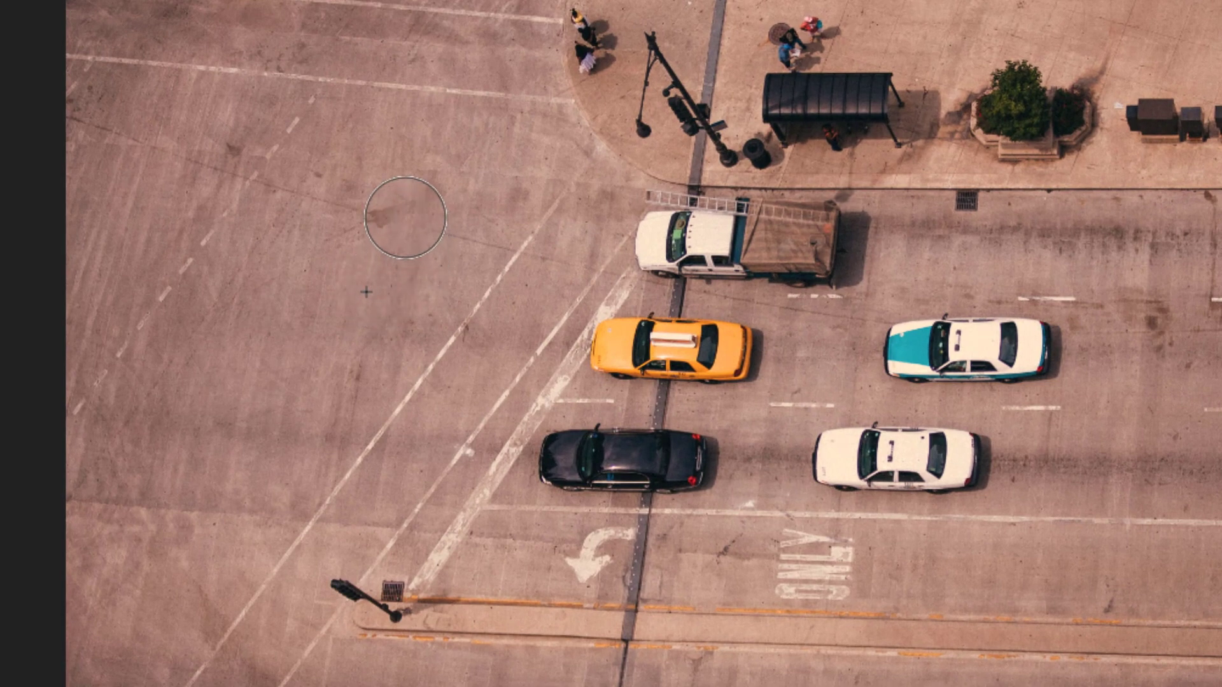
mouse_move(404, 213)
mouse_down()
mouse_move(361, 233)
mouse_move(400, 224)
mouse_move(358, 215)
mouse_move(376, 237)
mouse_move(405, 214)
mouse_move(378, 202)
mouse_move(368, 224)
mouse_move(412, 215)
mouse_move(387, 207)
mouse_move(359, 232)
mouse_move(376, 236)
mouse_move(386, 228)
mouse_move(366, 224)
mouse_move(387, 226)
mouse_move(381, 214)
mouse_move(397, 230)
mouse_move(401, 211)
mouse_move(347, 231)
mouse_move(387, 221)
mouse_move(238, 365)
mouse_move(213, 411)
mouse_up()
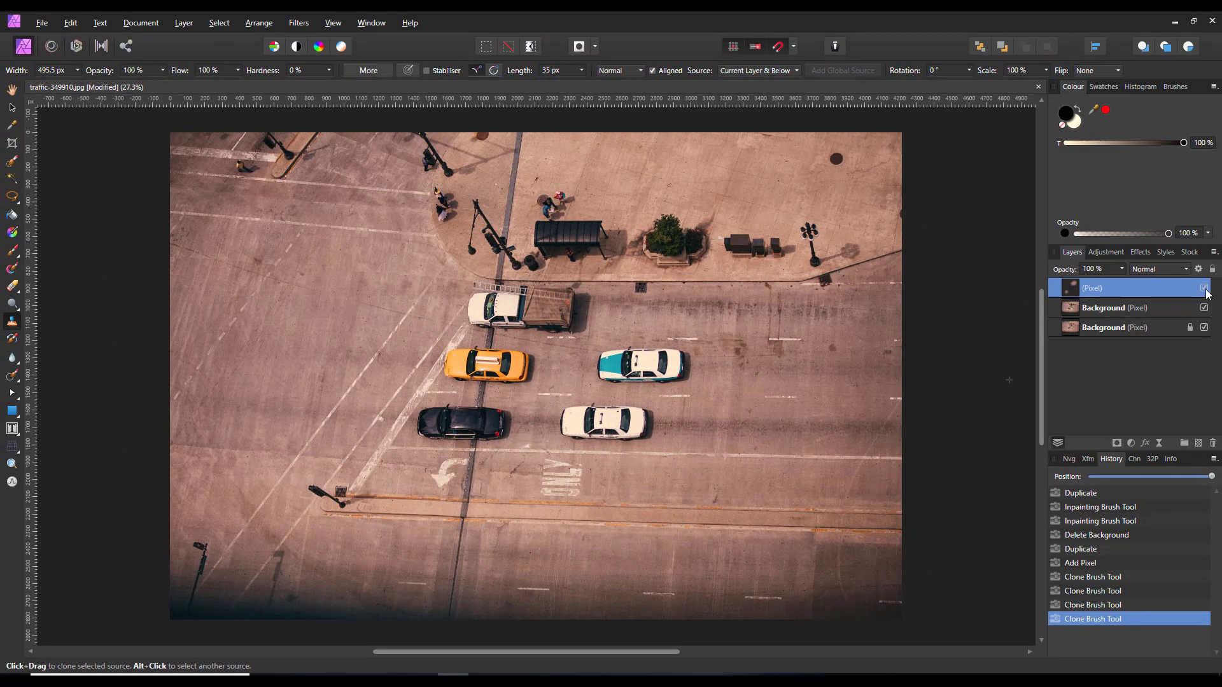
click(1204, 289)
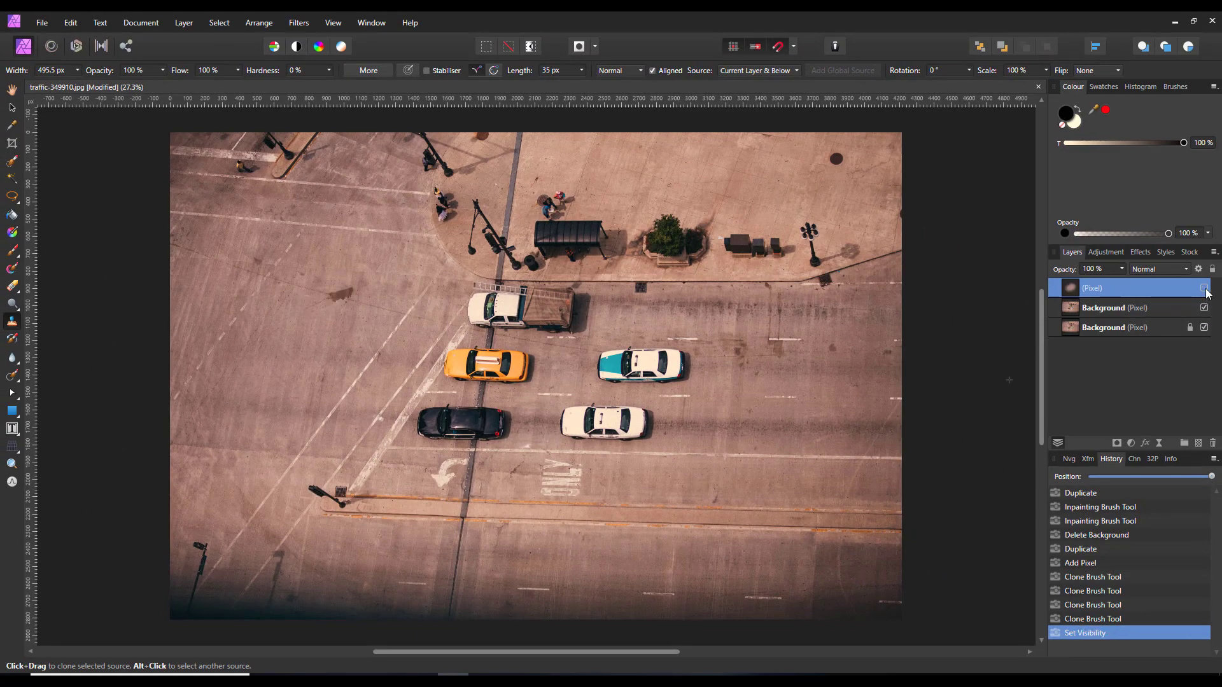
click(1205, 289)
click(1206, 289)
click(1206, 290)
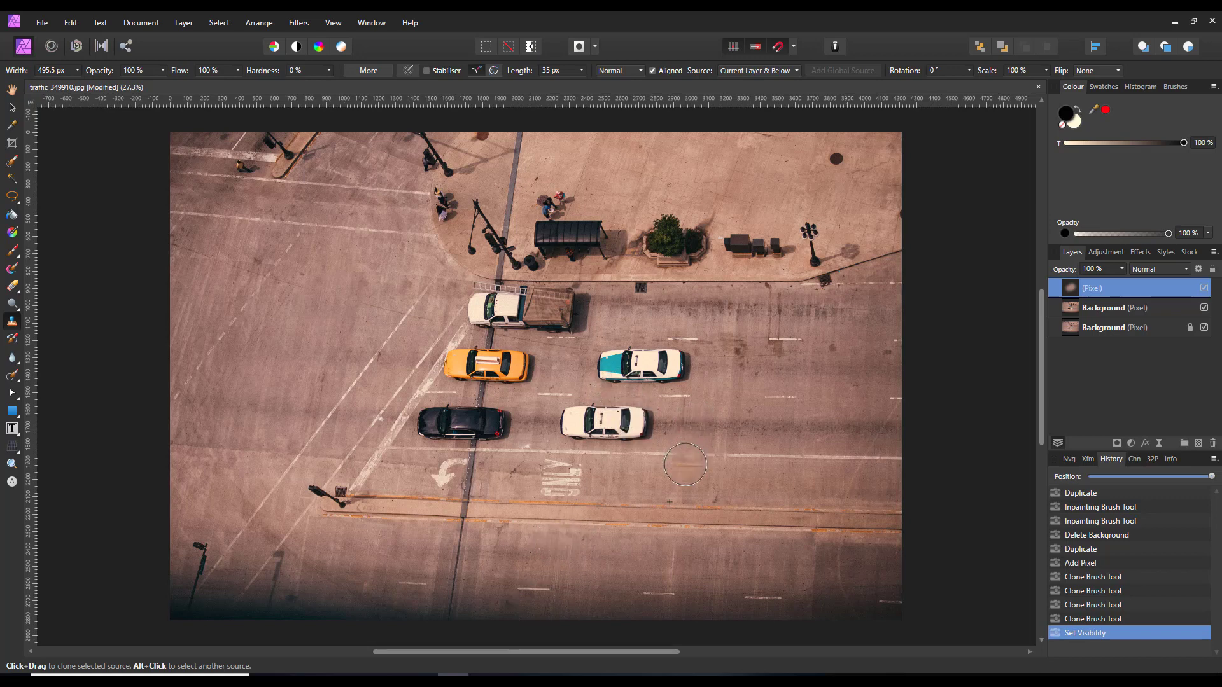
Step: Switch to the Move tool to view the bounds of the cloned patch
mouse_move(686, 465)
mouse_down()
mouse_move(750, 466)
mouse_move(755, 439)
mouse_move(686, 517)
mouse_move(671, 507)
mouse_move(699, 503)
mouse_move(698, 524)
mouse_move(659, 534)
mouse_move(678, 466)
mouse_move(712, 429)
mouse_move(796, 436)
mouse_move(580, 428)
mouse_up()
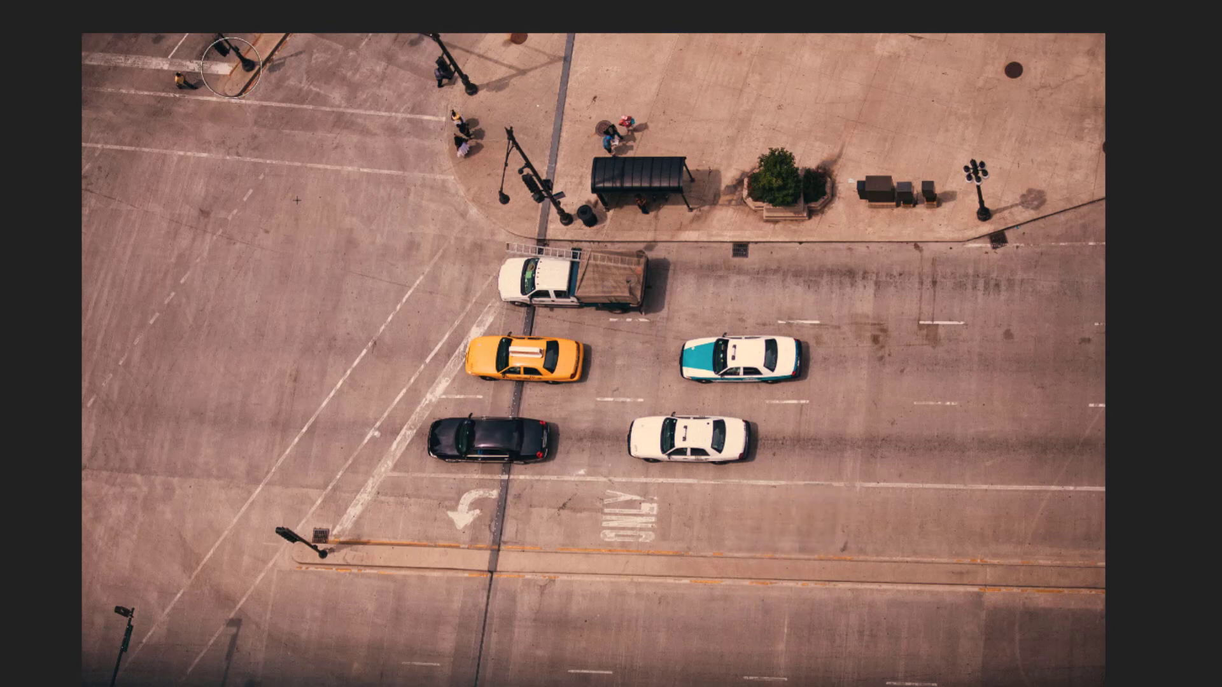
key(ctrl+v)
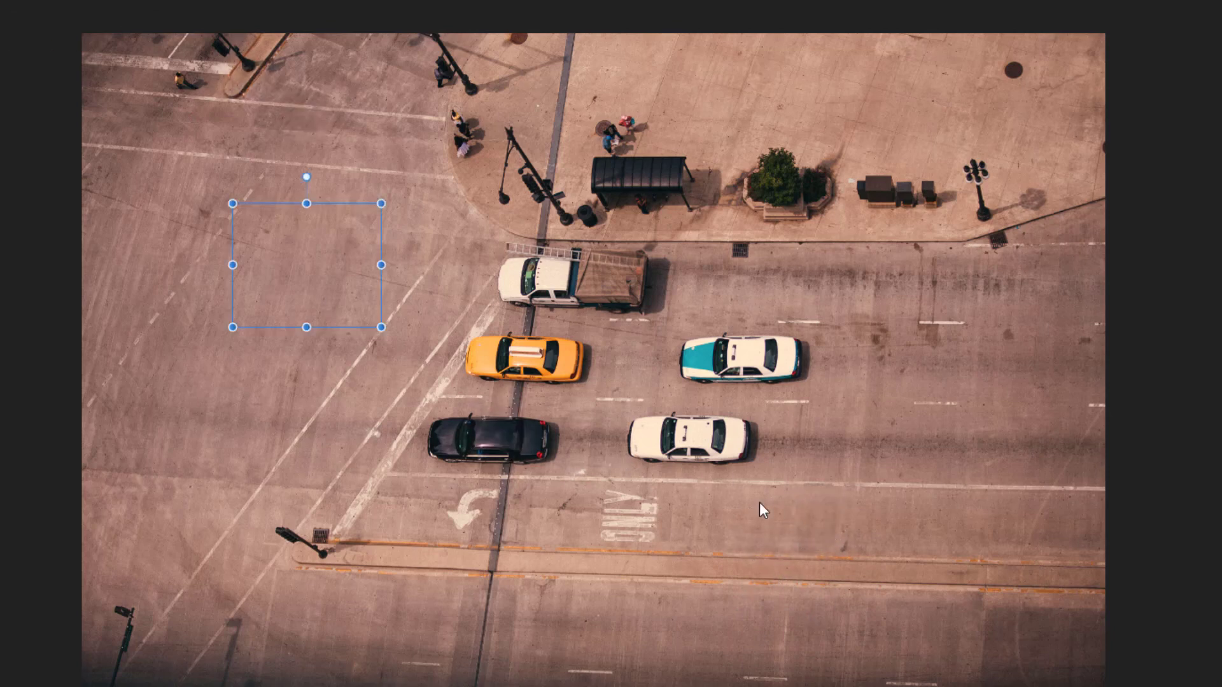
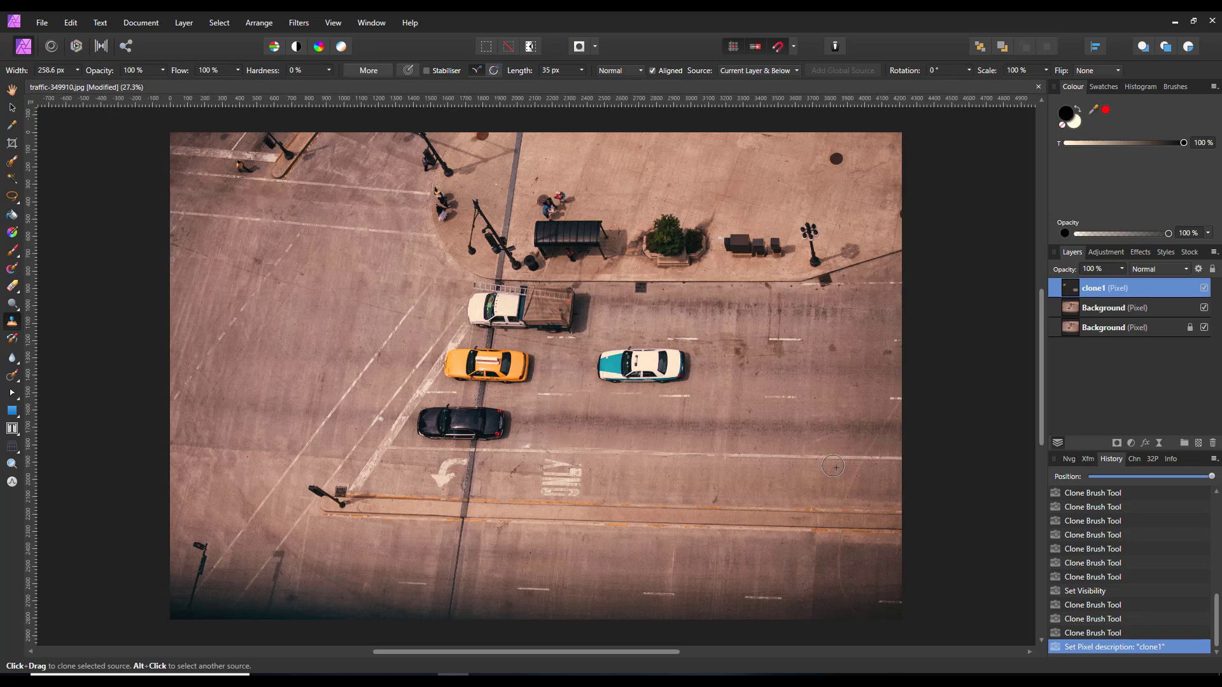
Step: Add a new pixel layer above clone1 and name it boxes
alt+click(673, 393)
click(1199, 445)
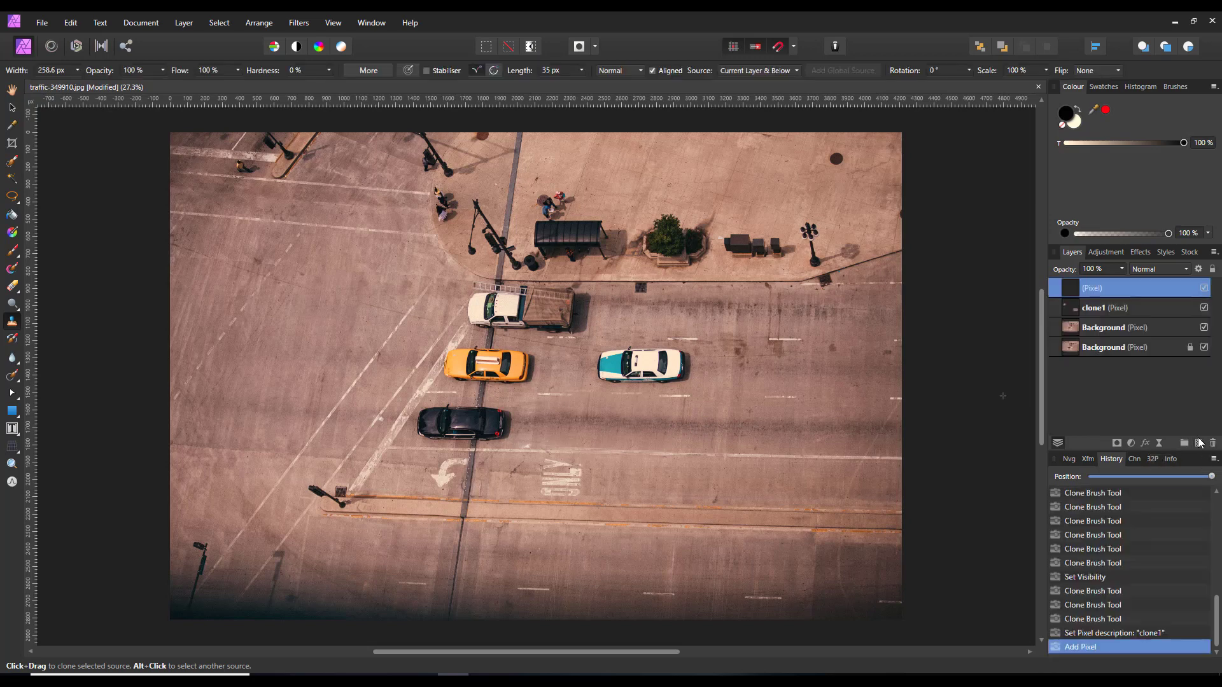
double_click(1106, 288)
text(boxes)
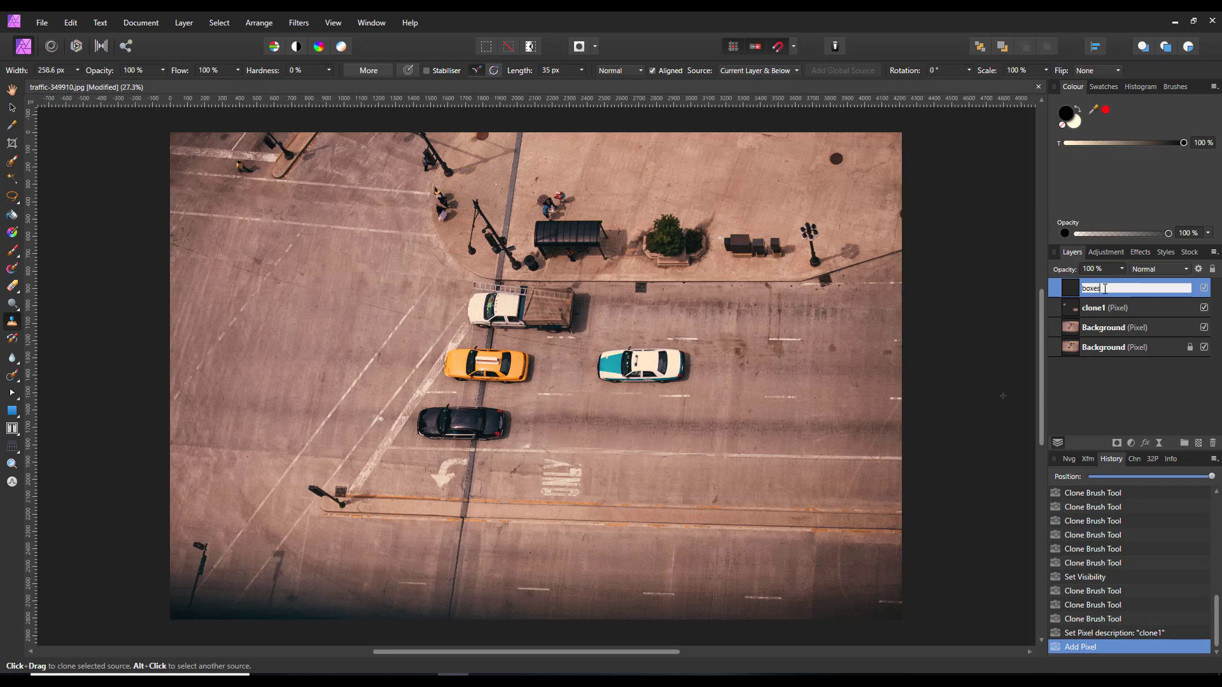
key(Return)
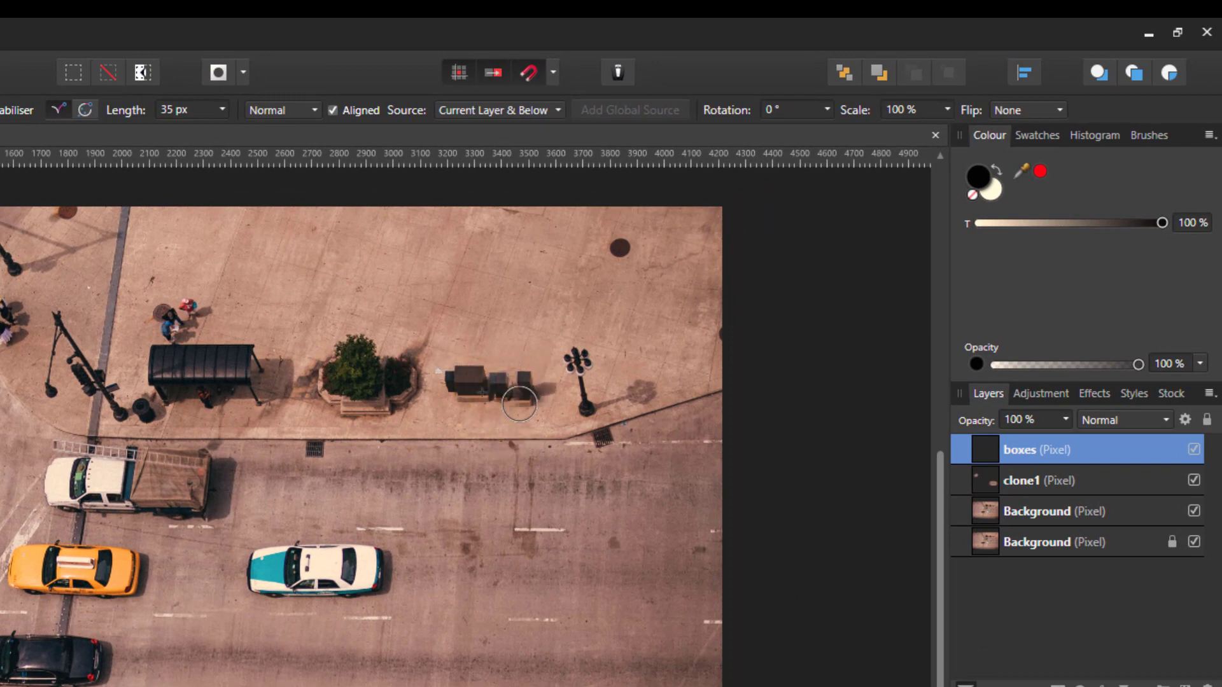
Step: Undo the trial stroke, sample the dark boxes between the planter and street lamp, and clone the group onto the pavement above the bus shelter
mouse_move(532, 407)
mouse_down()
mouse_move(488, 378)
mouse_move(459, 383)
mouse_move(474, 408)
mouse_move(533, 391)
mouse_move(504, 396)
mouse_up()
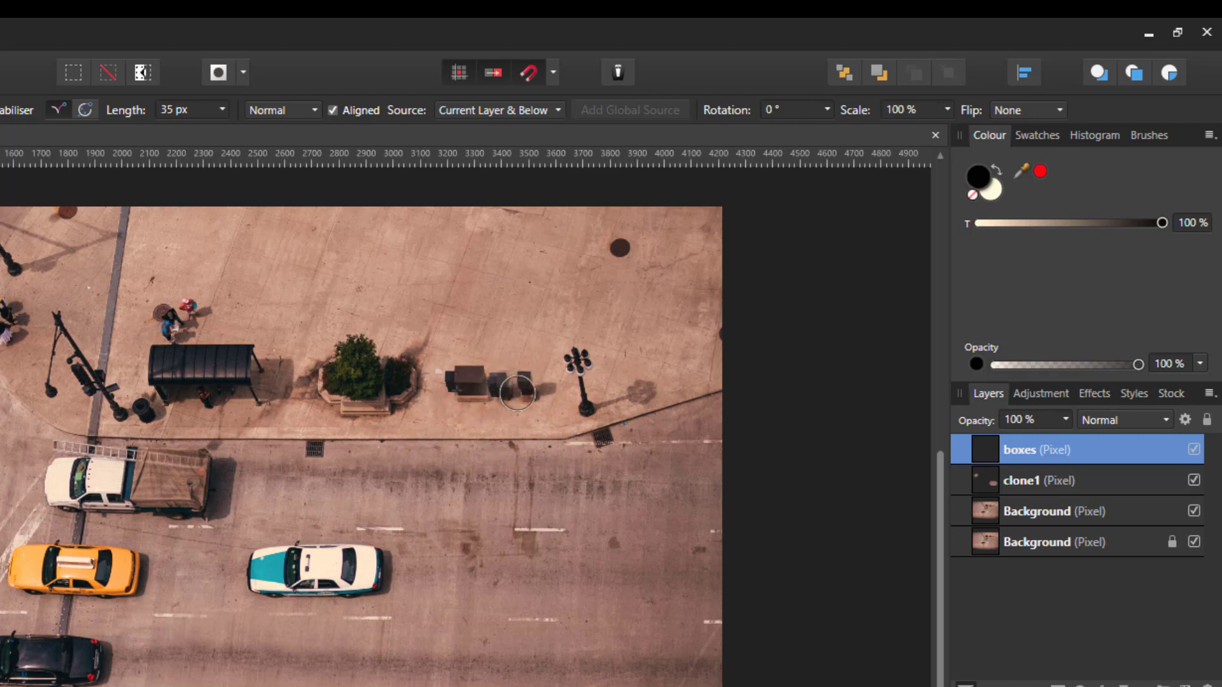
key(ctrl+z)
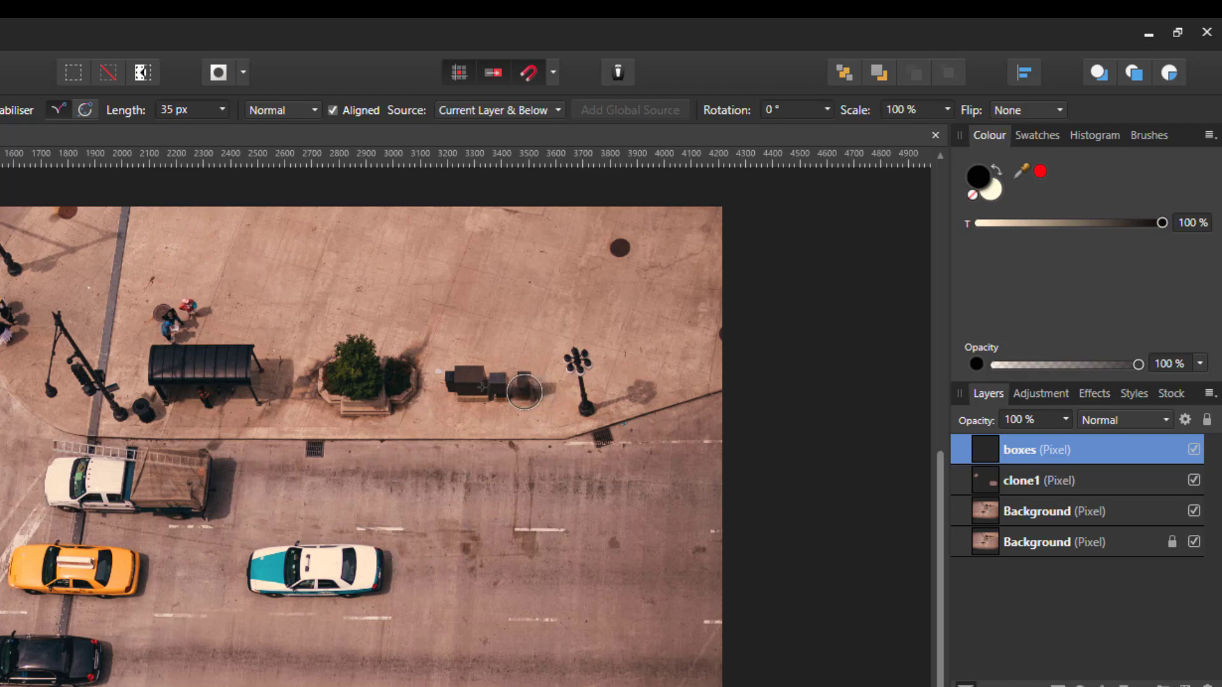
alt+click(522, 380)
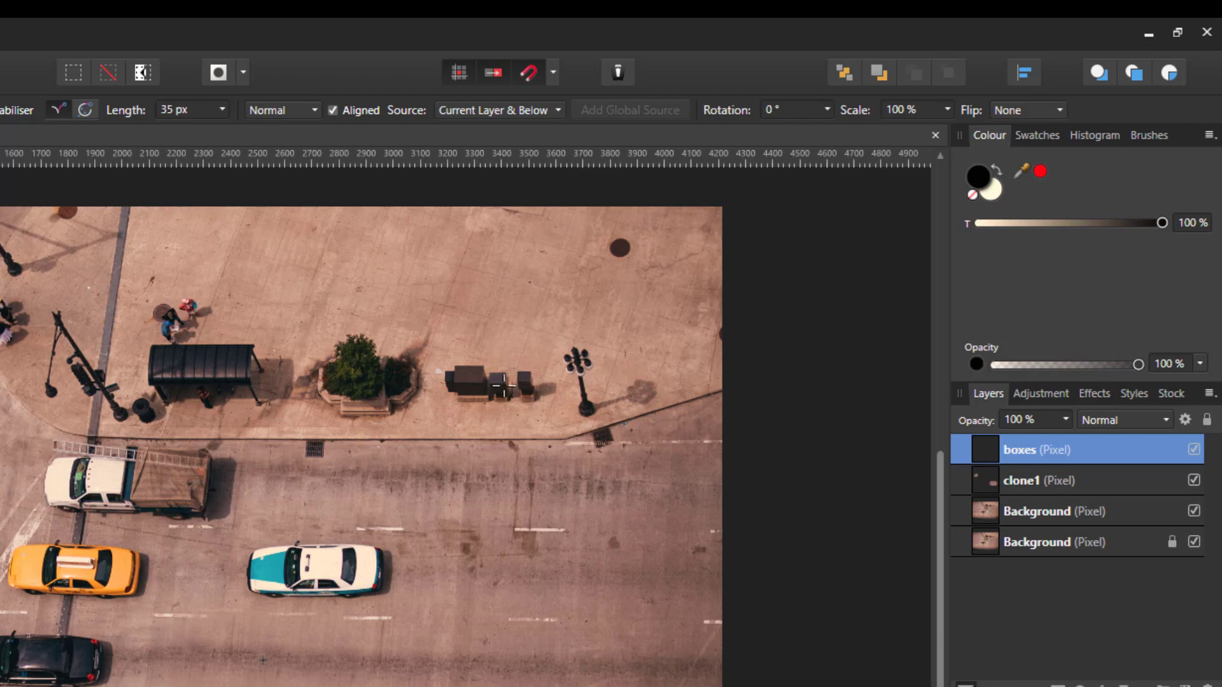
click(225, 248)
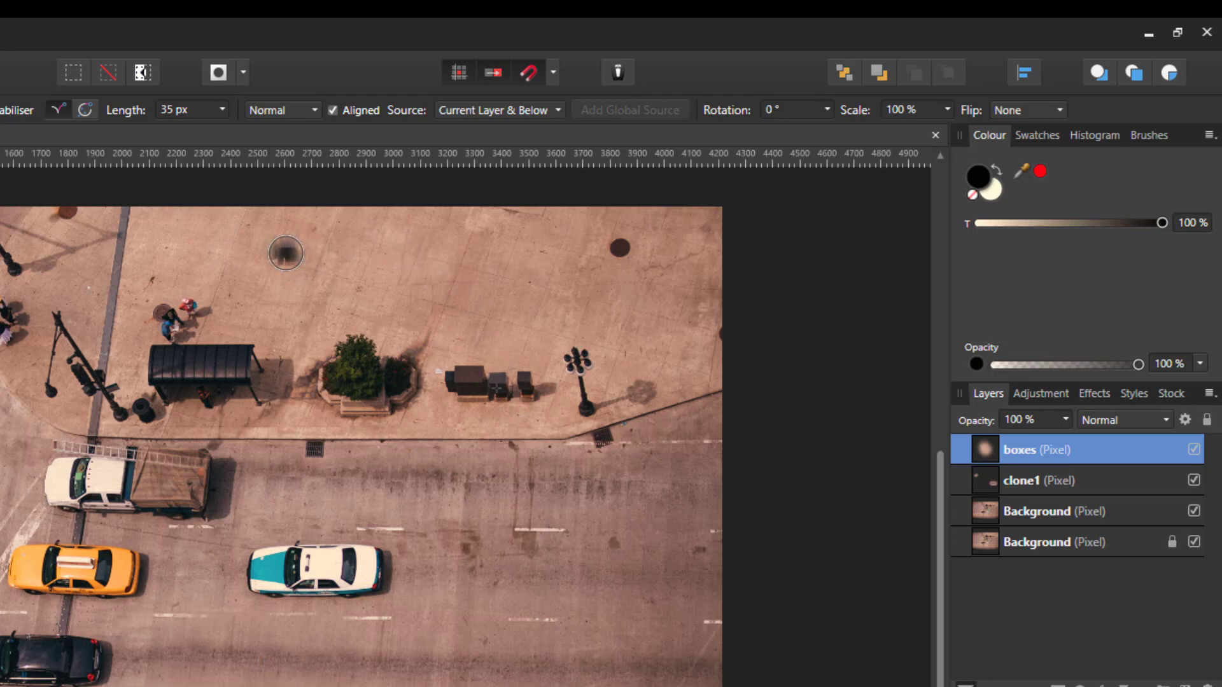
mouse_move(285, 254)
mouse_down()
mouse_move(254, 250)
mouse_move(261, 266)
mouse_move(296, 248)
mouse_move(223, 240)
mouse_move(204, 251)
mouse_move(283, 261)
mouse_move(312, 249)
mouse_move(202, 237)
mouse_move(219, 258)
mouse_move(315, 245)
mouse_move(258, 252)
mouse_move(221, 240)
mouse_move(216, 254)
mouse_move(260, 258)
mouse_move(344, 247)
mouse_up()
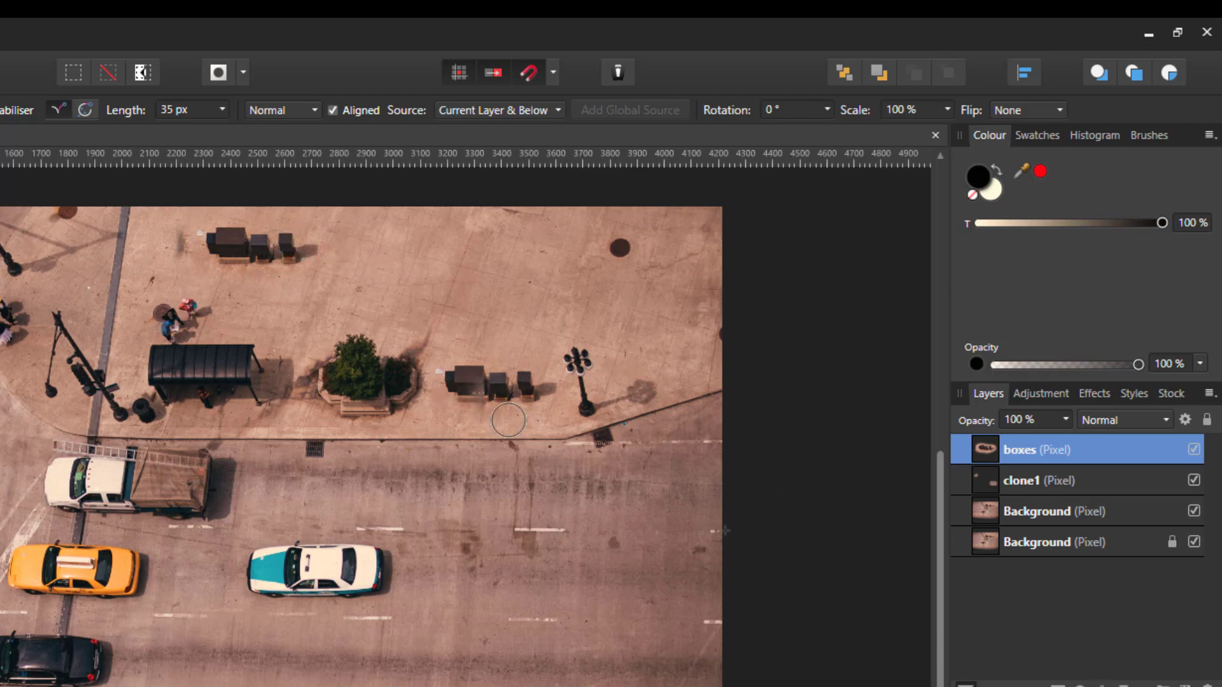
Step: Sample clean pavement and clone it around the copied boxes to clear the smudge beside them
alt+click(481, 397)
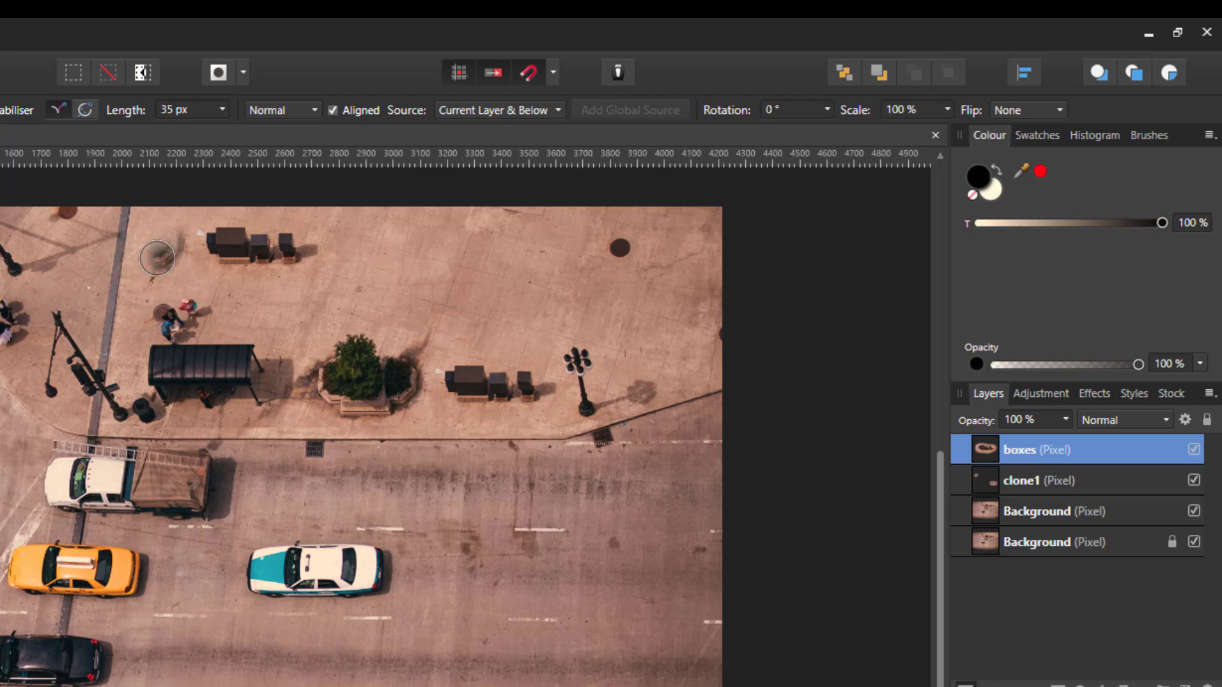
alt+click(147, 250)
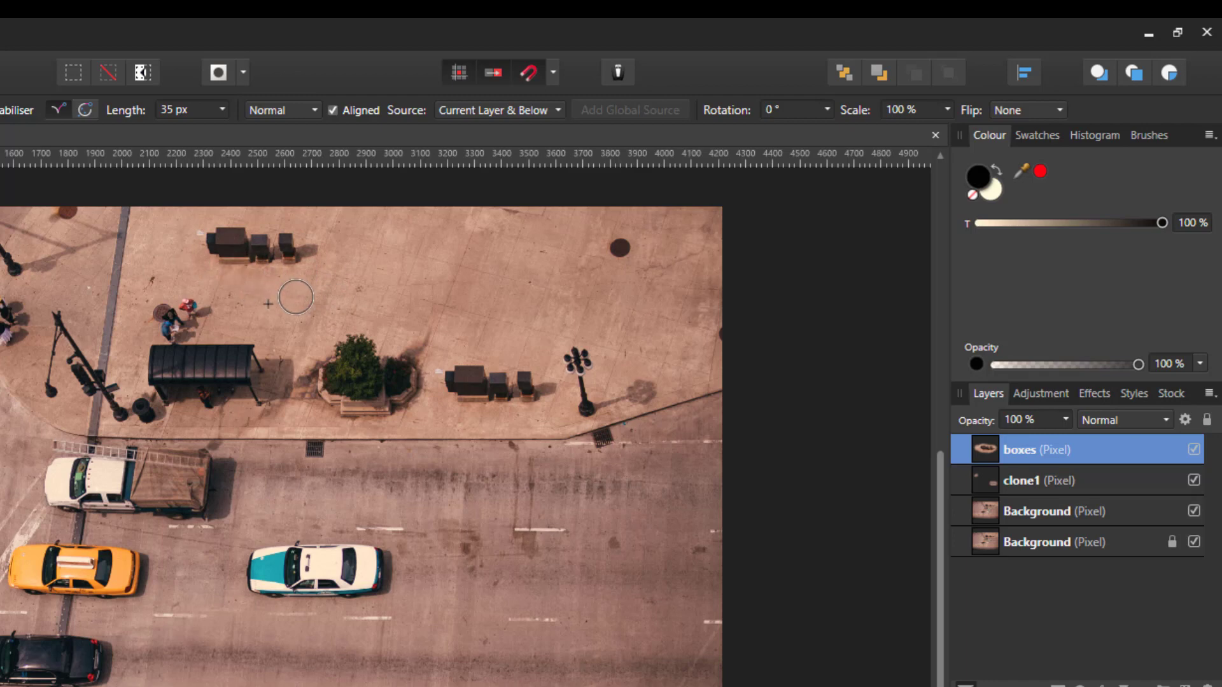
drag(268, 283, 255, 258)
Step: Scale the boxes layer down slightly about its centre with the Move tool and return to the Clone Brush
key(v)
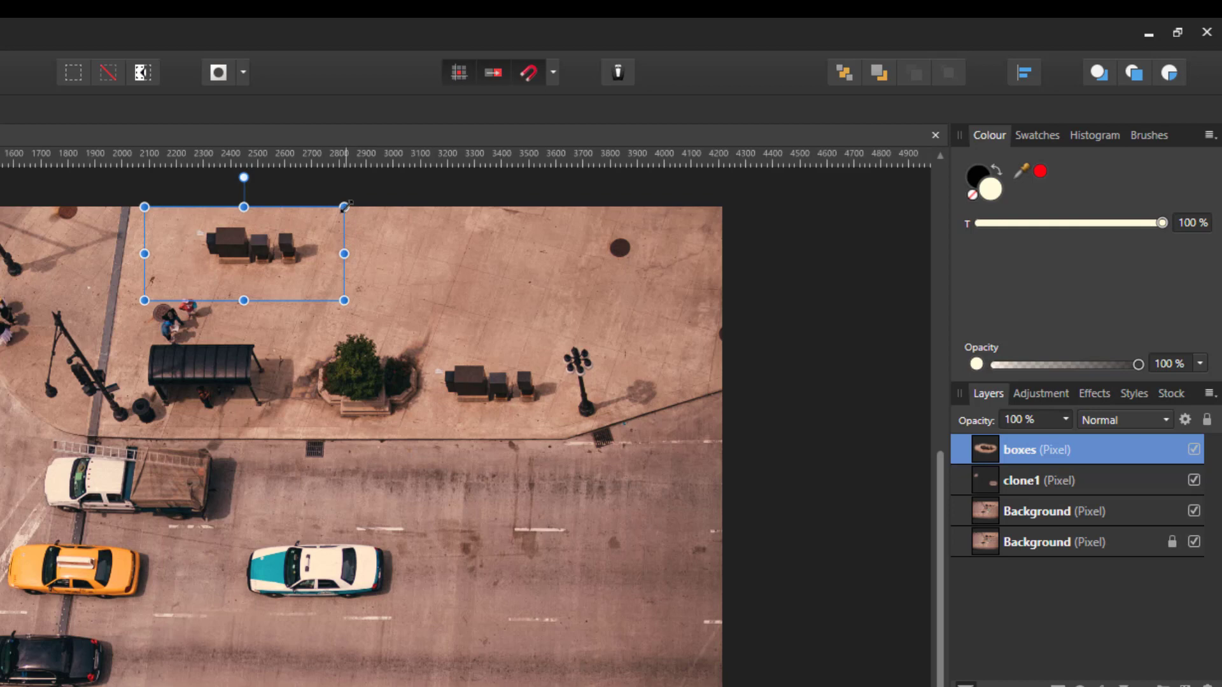
drag(344, 207, 332, 212)
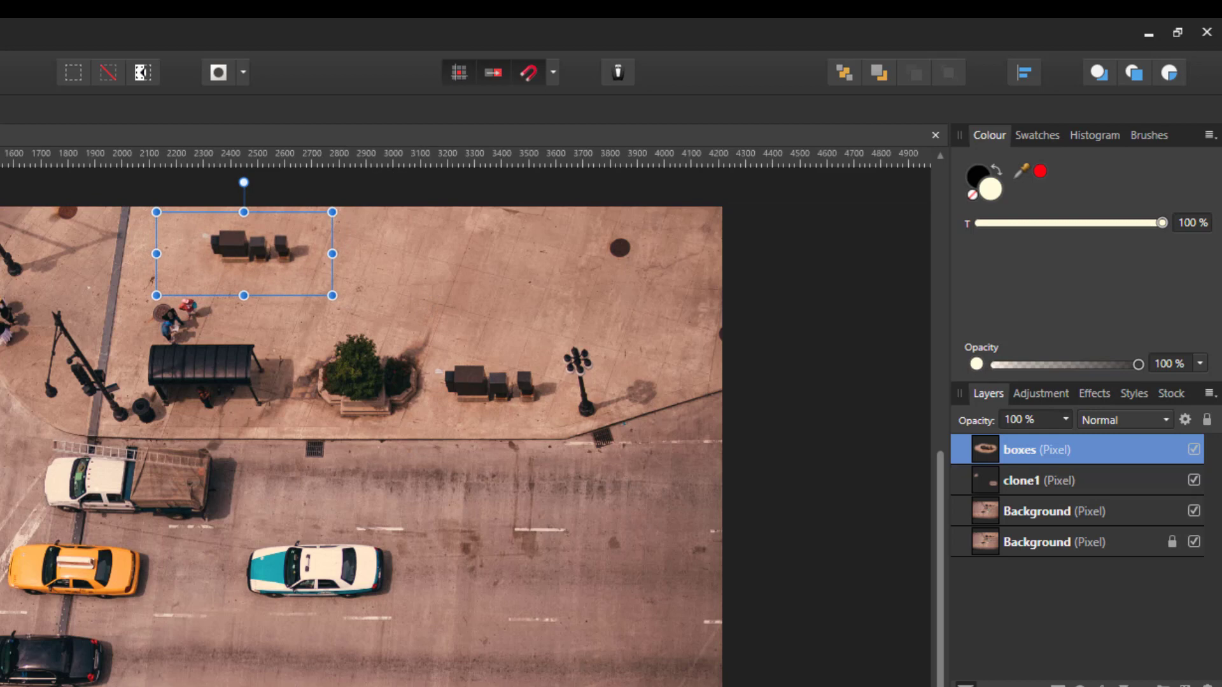
key(s)
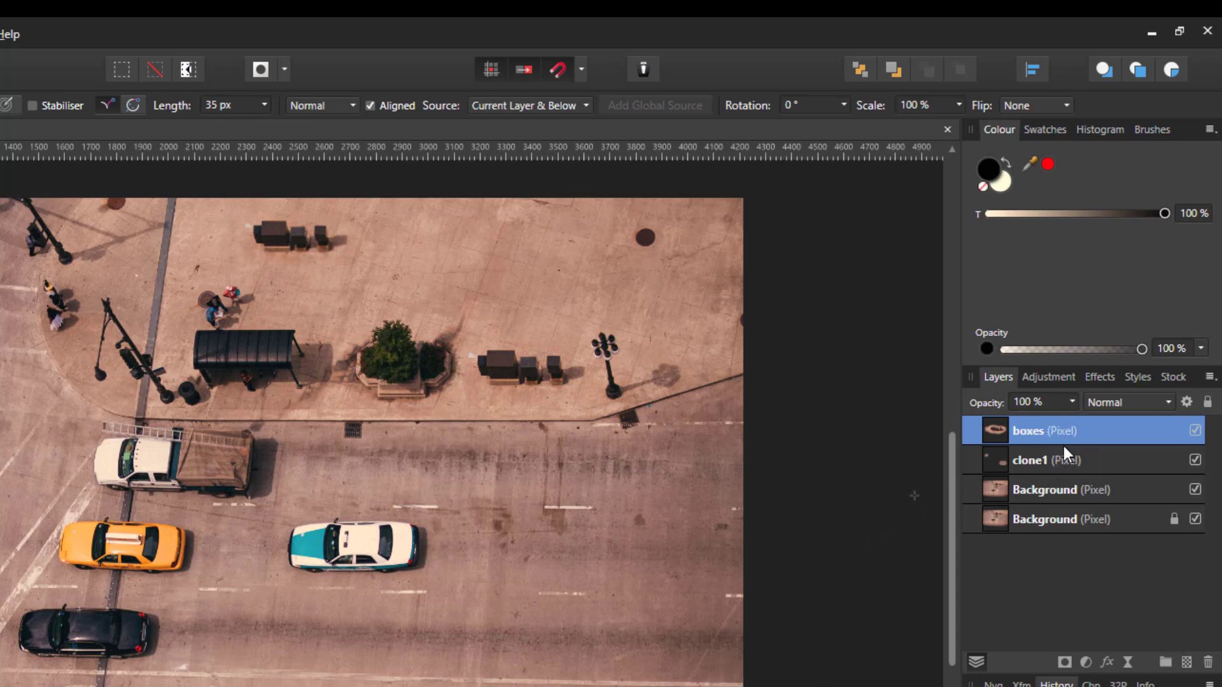
Step: Add a Levels adjustment and nest it inside the boxes layer so it affects only the copied boxes
click(1086, 663)
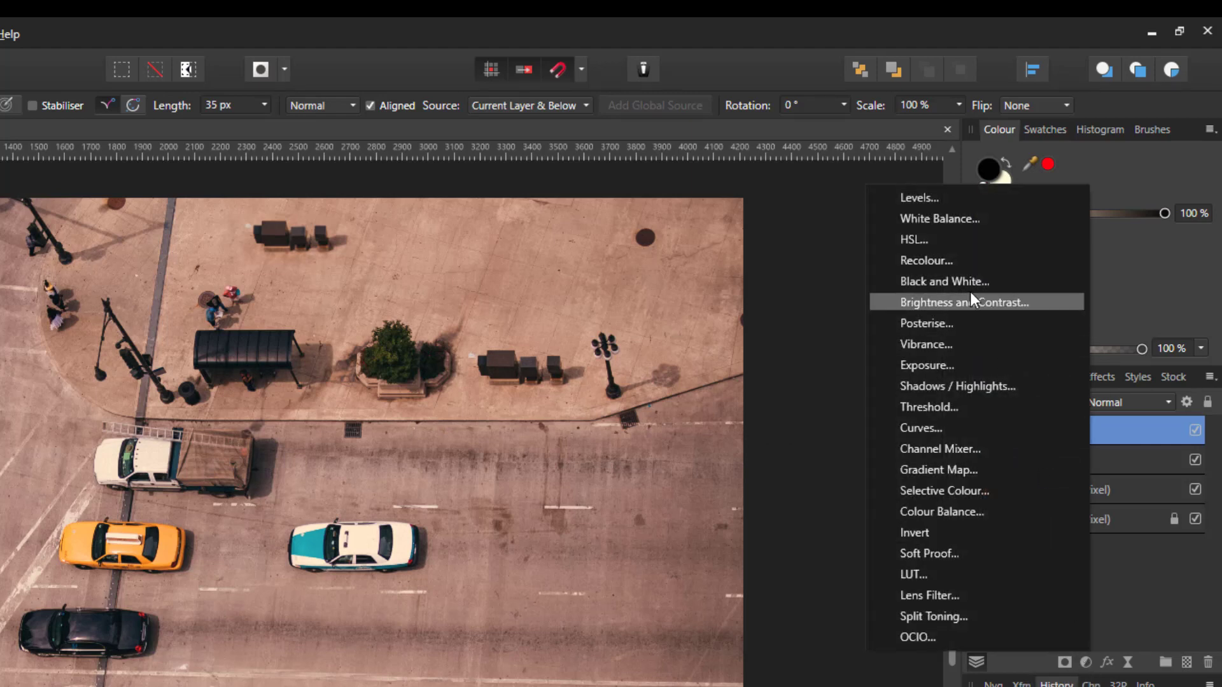
click(923, 203)
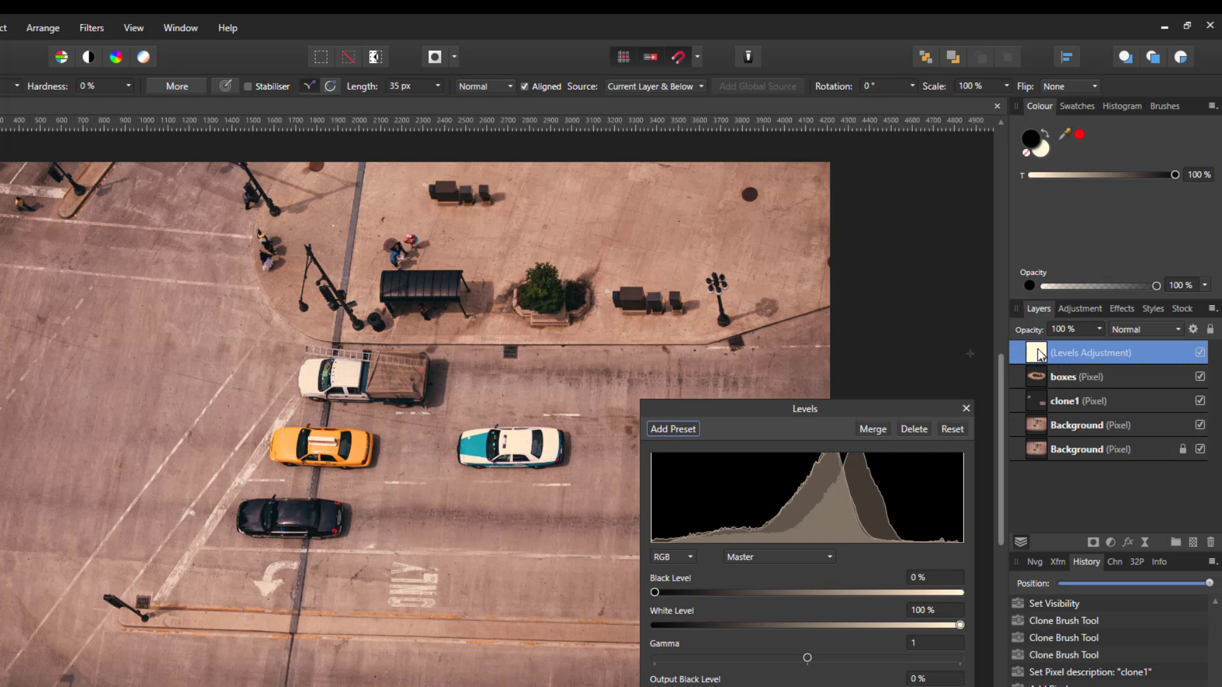
drag(1045, 361, 1070, 384)
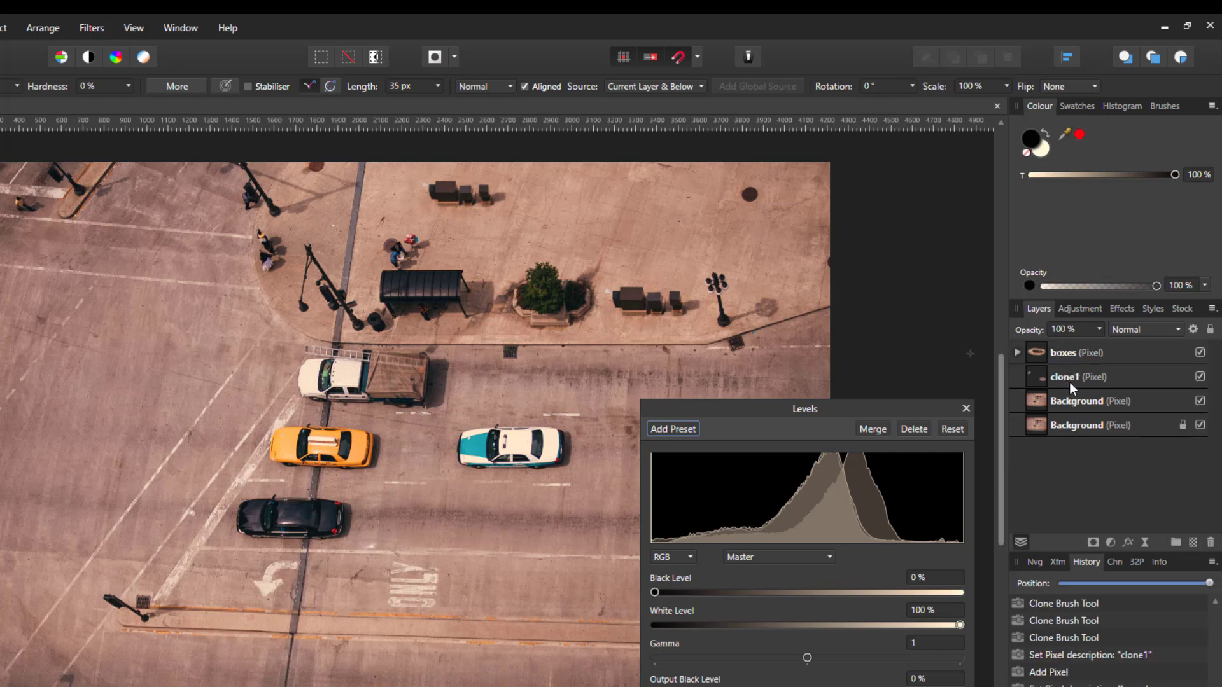
click(1017, 352)
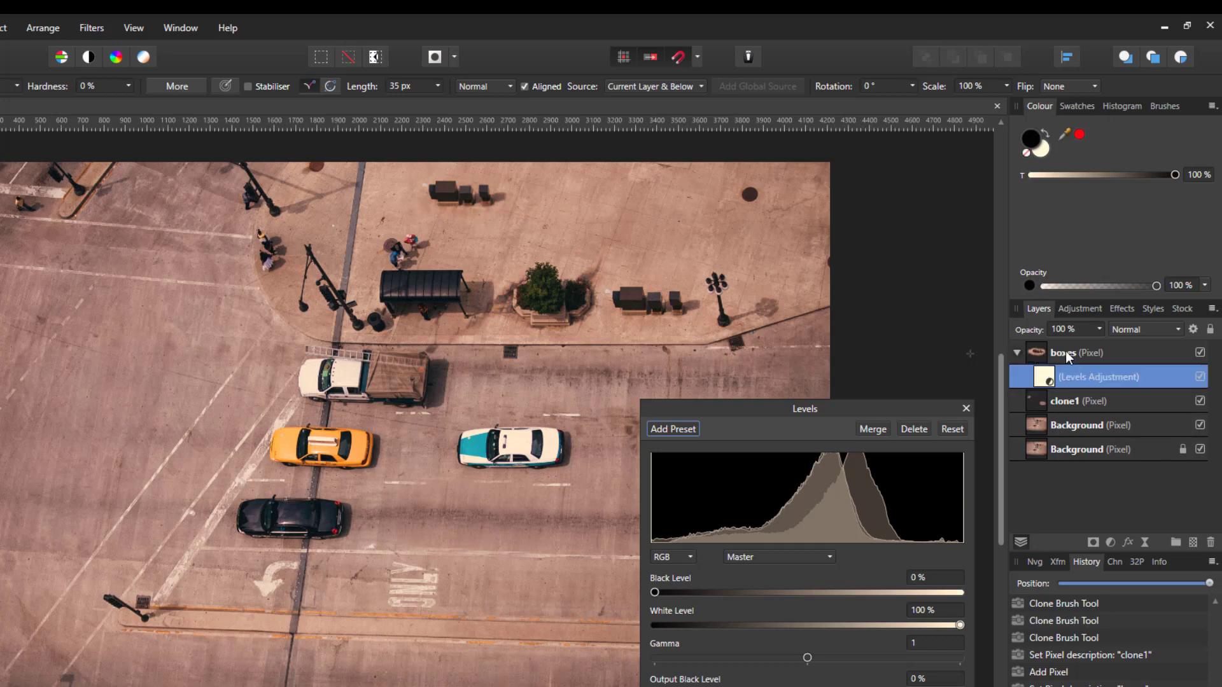
click(1017, 352)
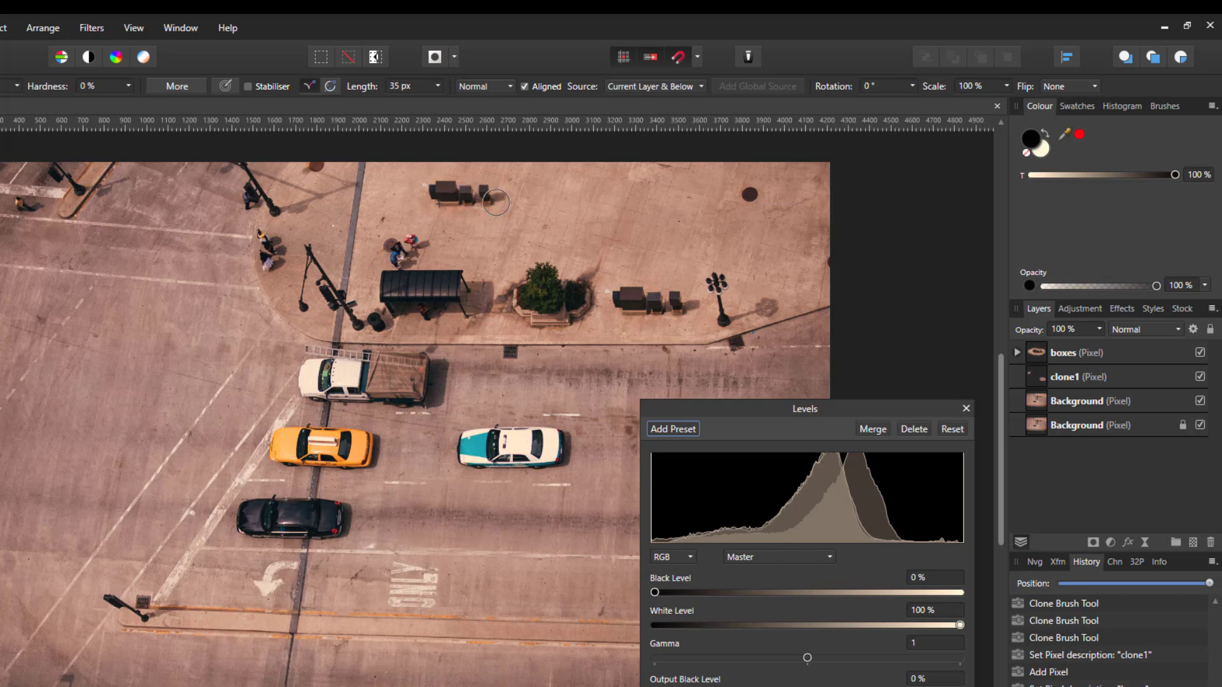
Step: Try a gamma change in the nested Levels adjustment and close its settings
mouse_move(808, 665)
mouse_down()
mouse_move(952, 676)
mouse_move(704, 677)
mouse_move(856, 682)
mouse_move(770, 684)
mouse_move(810, 684)
mouse_up()
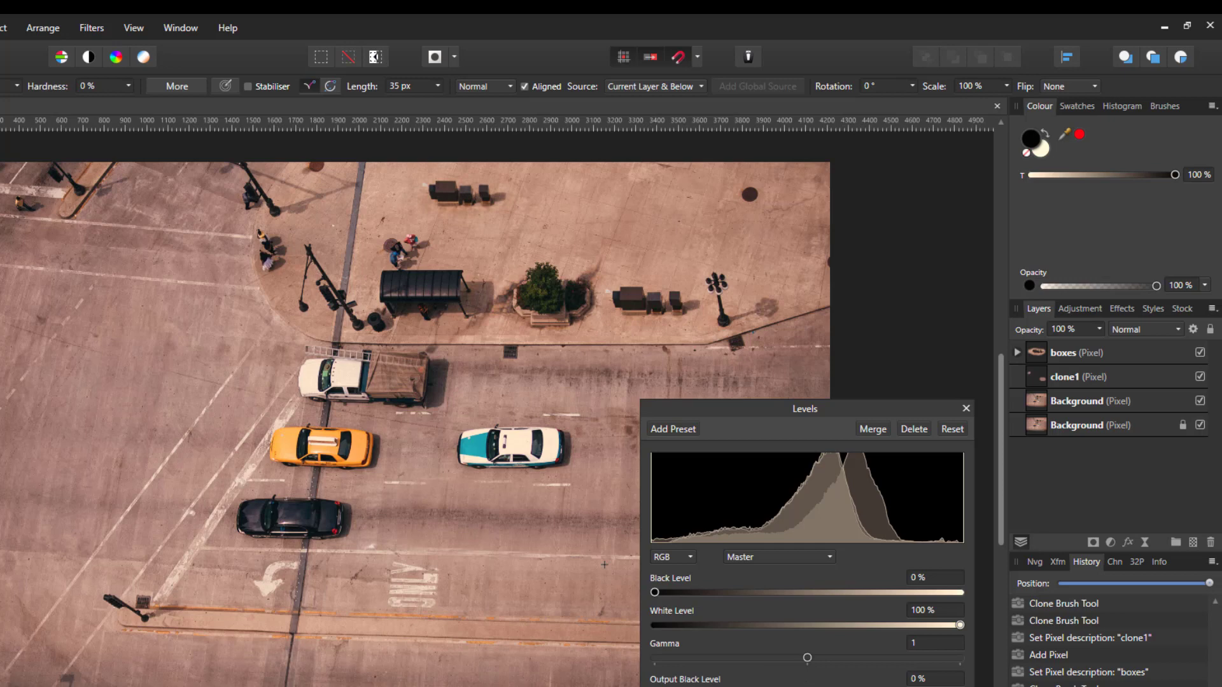
click(966, 408)
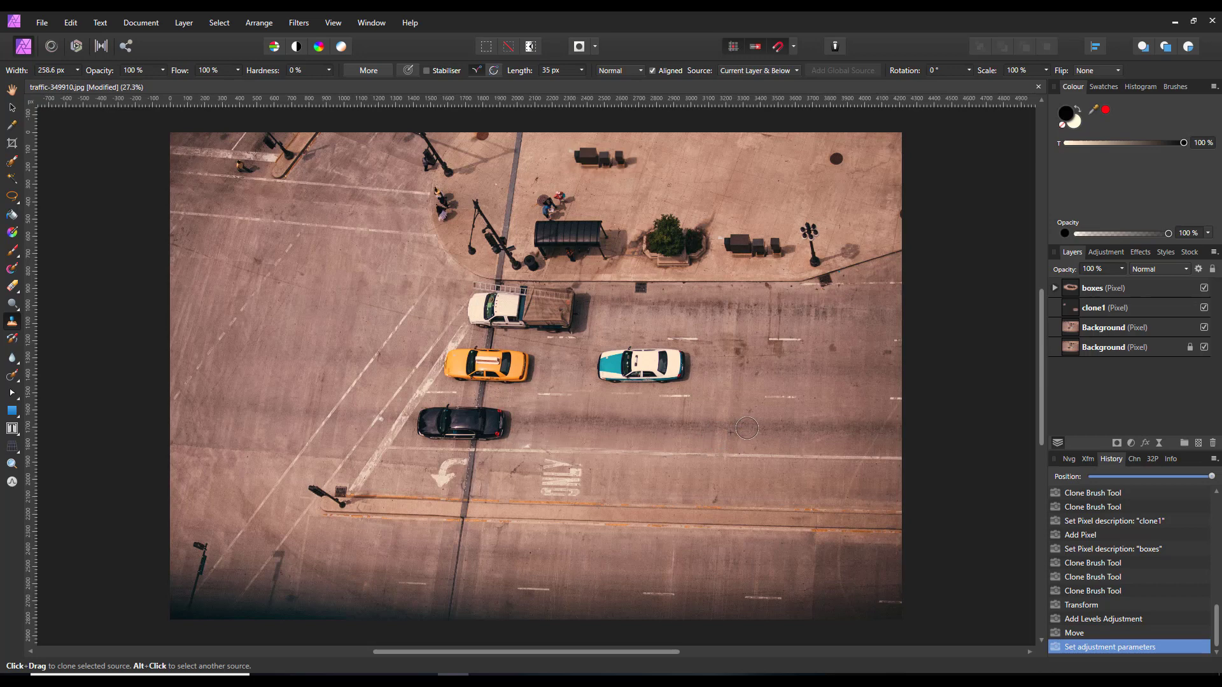
Step: Sample the road surface just behind the black car as the Clone Brush source
alt+click(594, 431)
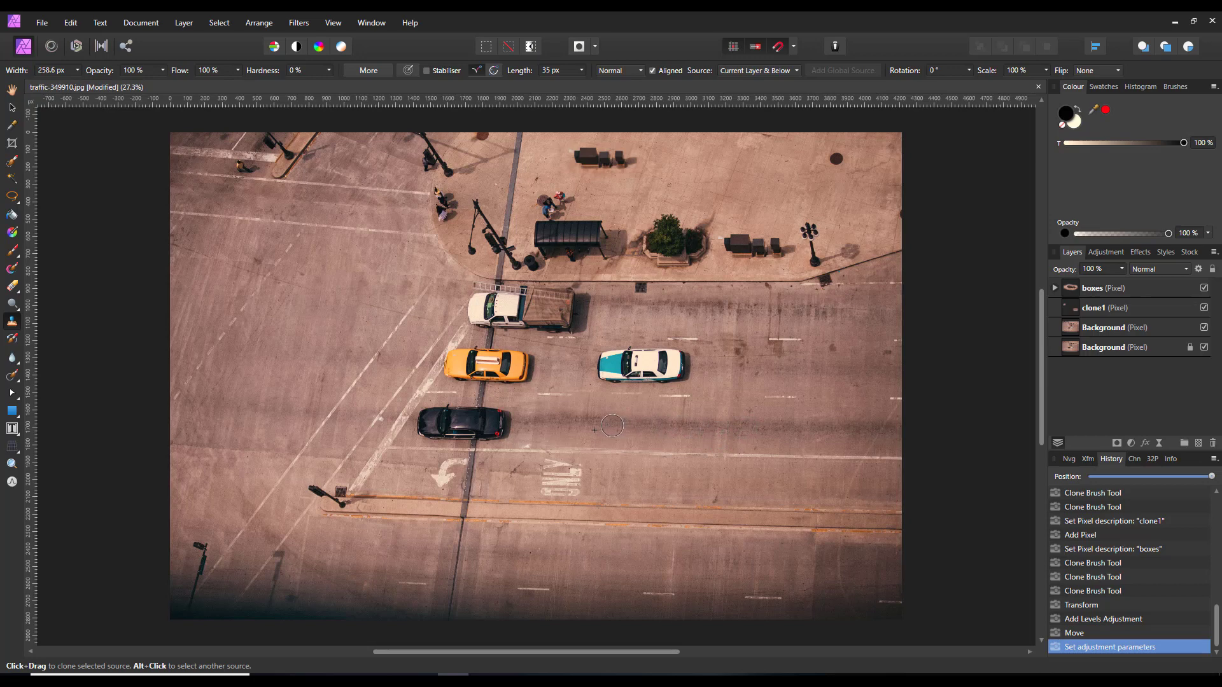